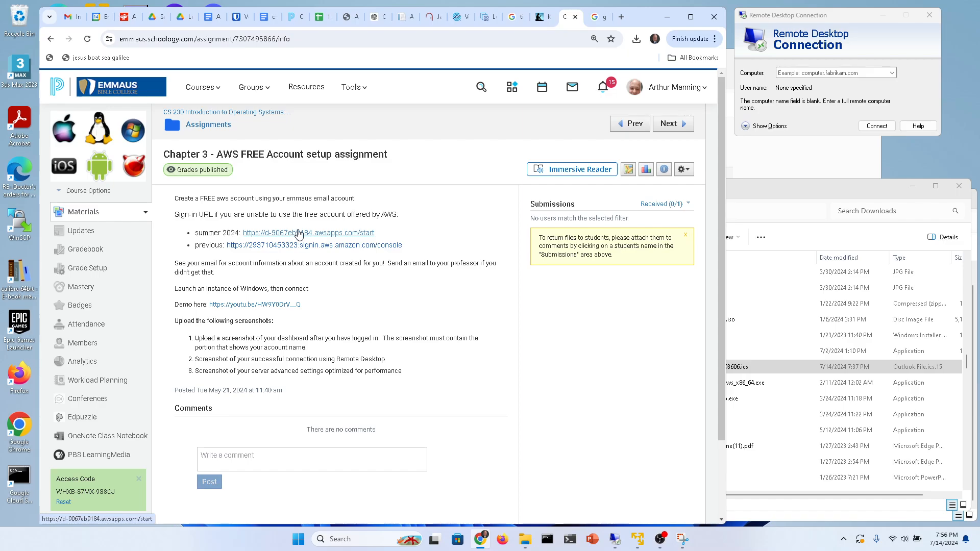
left_click(285, 235)
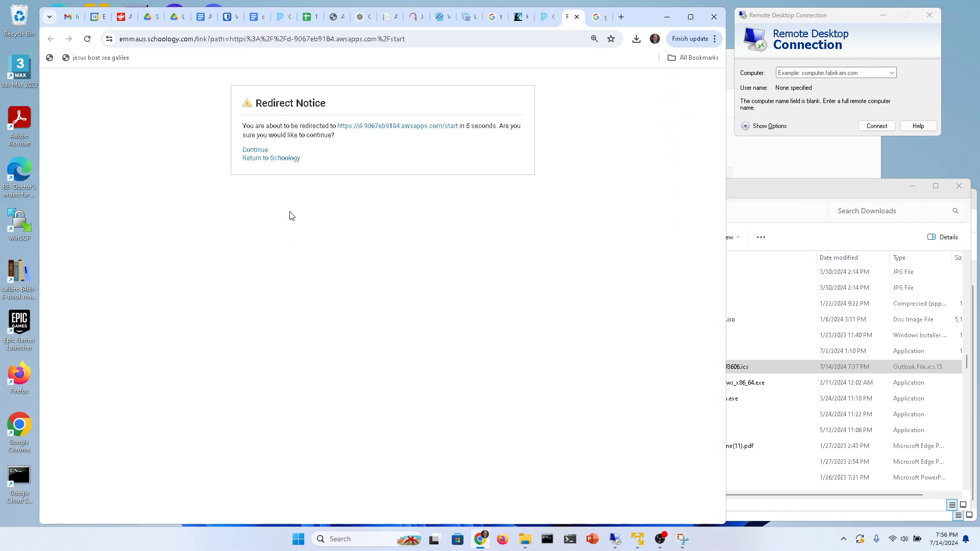
left_click(253, 159)
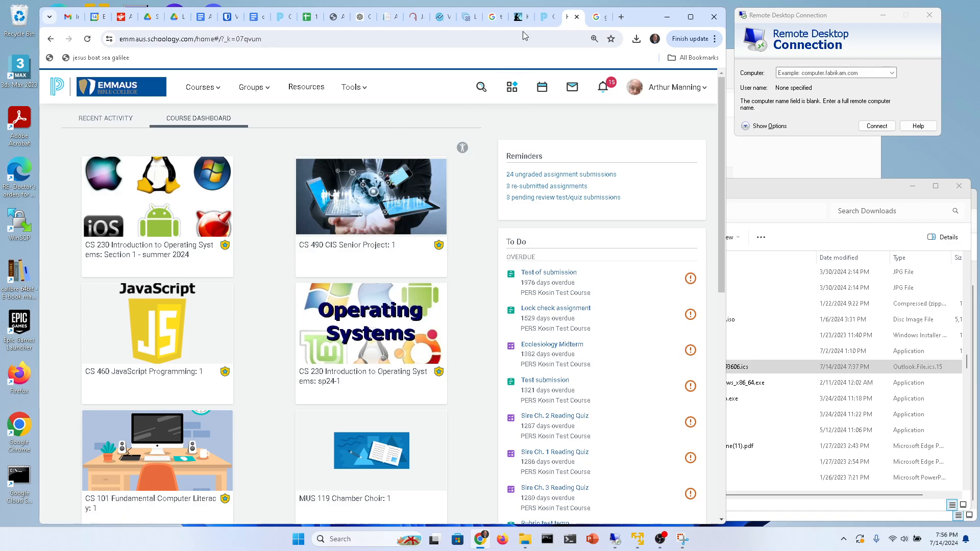
left_click(576, 16)
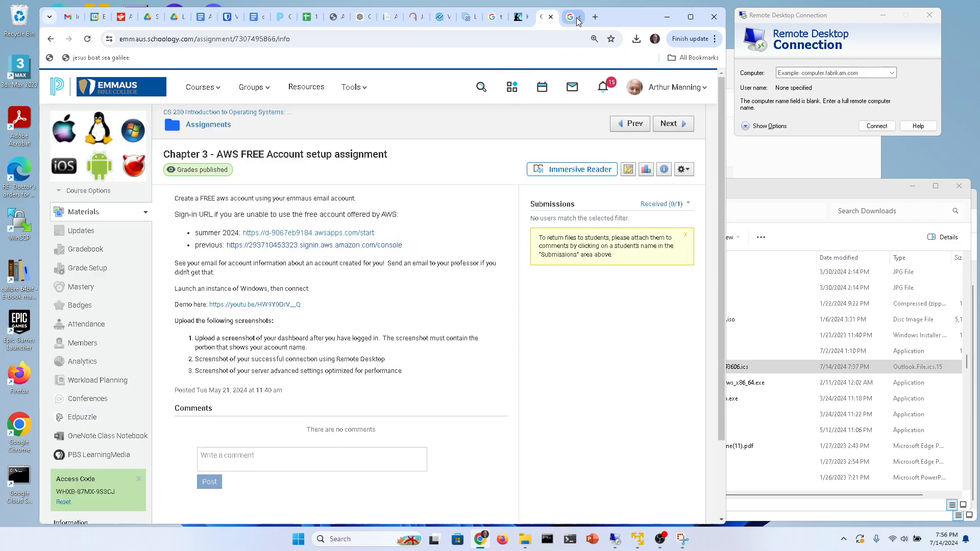
Open the assignment's summer 2024 AWS sign-in link separately and switch to its sign-in page.
right_click(275, 234)
left_click(295, 243)
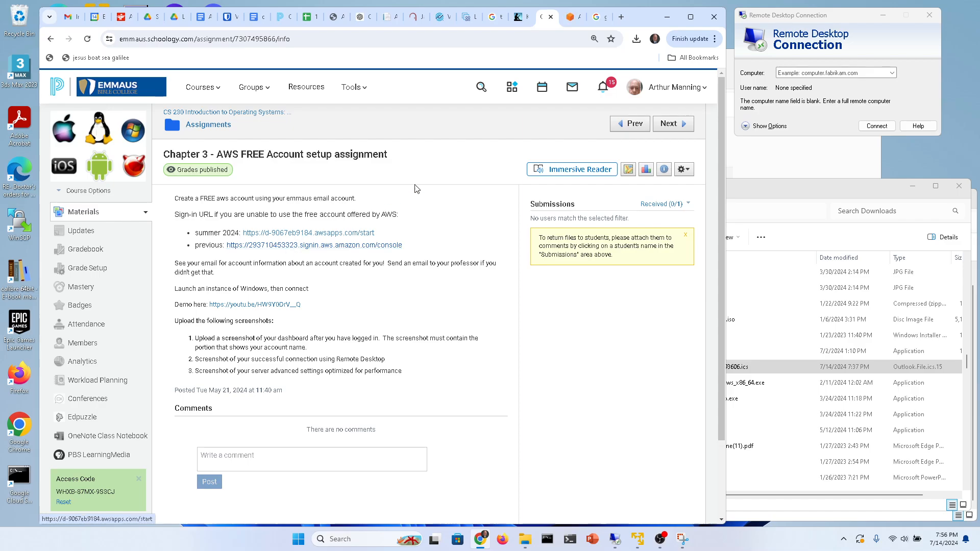
left_click(569, 22)
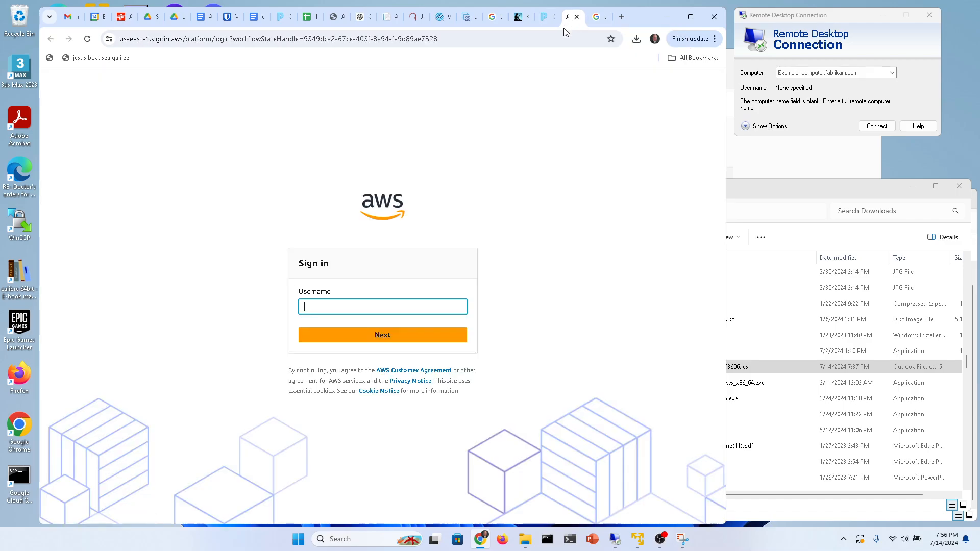
Sign in to AWS with the username cs230Student and enter the account password.
left_click(342, 303)
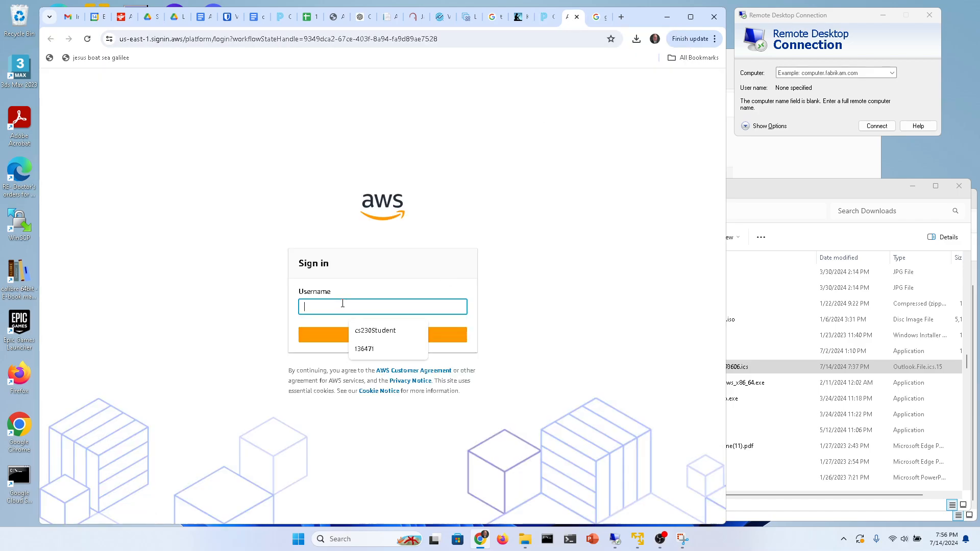
left_click(370, 333)
left_click(372, 335)
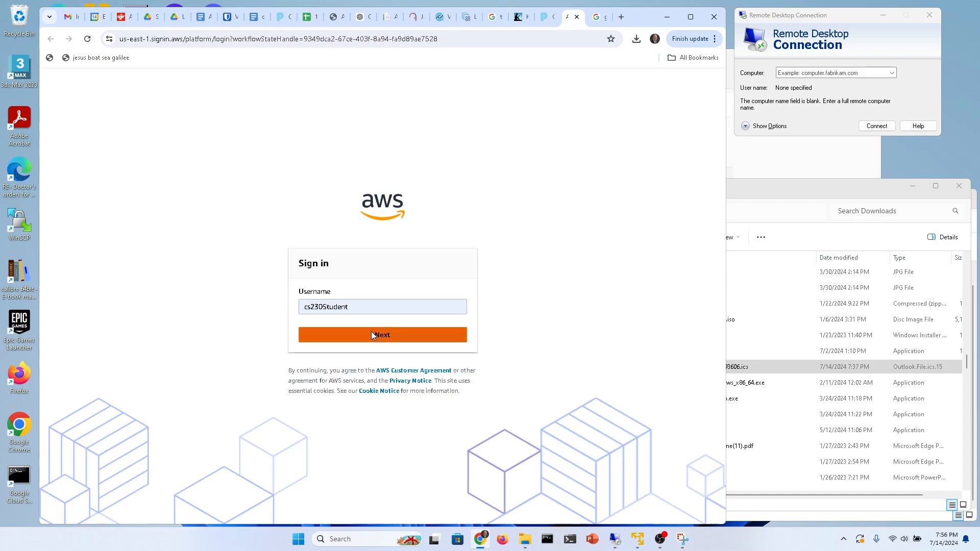
key("ctrl+v")
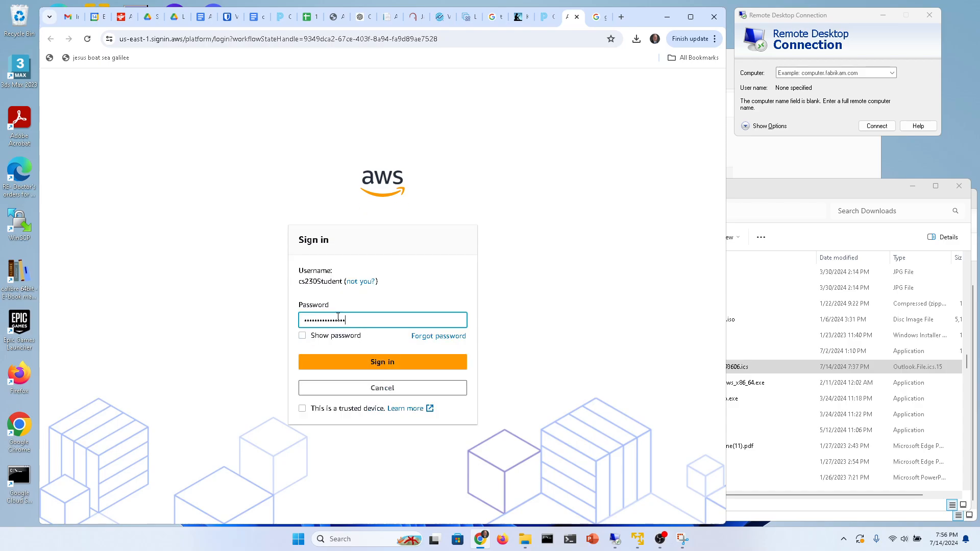
left_click(383, 362)
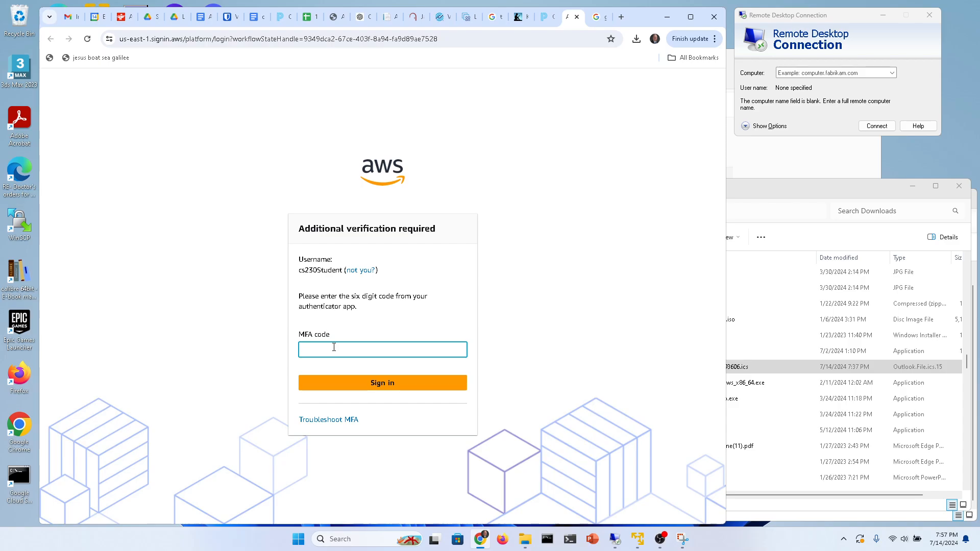
Enter the MFA code from the authenticator app and complete the sign-in.
left_click(368, 383)
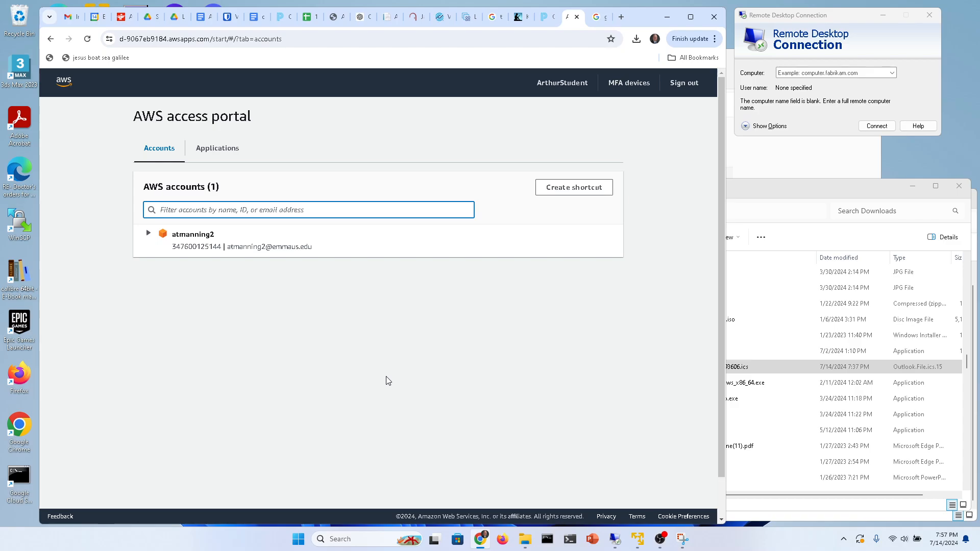
Expand the listed AWS account, enter its console with PowerUserAccess and go to the EC2 service.
left_click(189, 238)
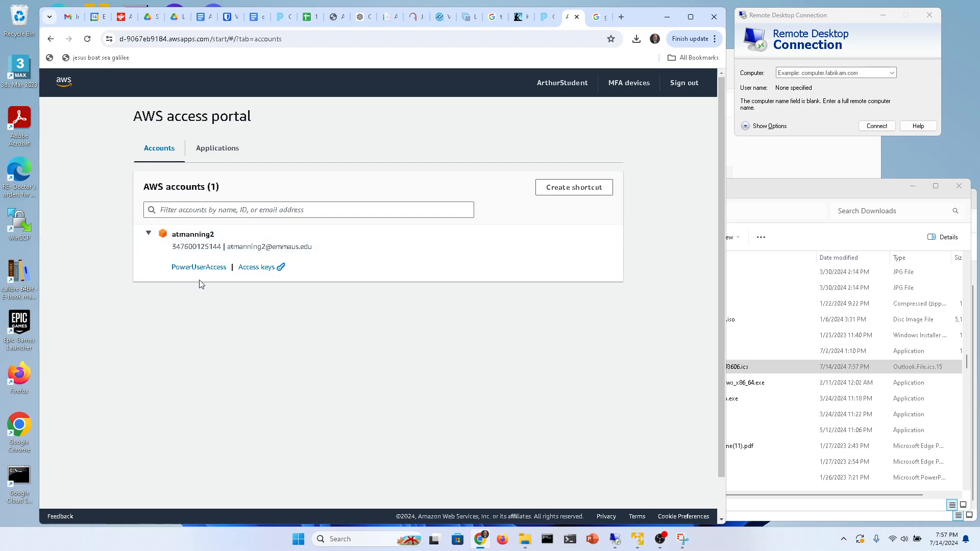
left_click(200, 267)
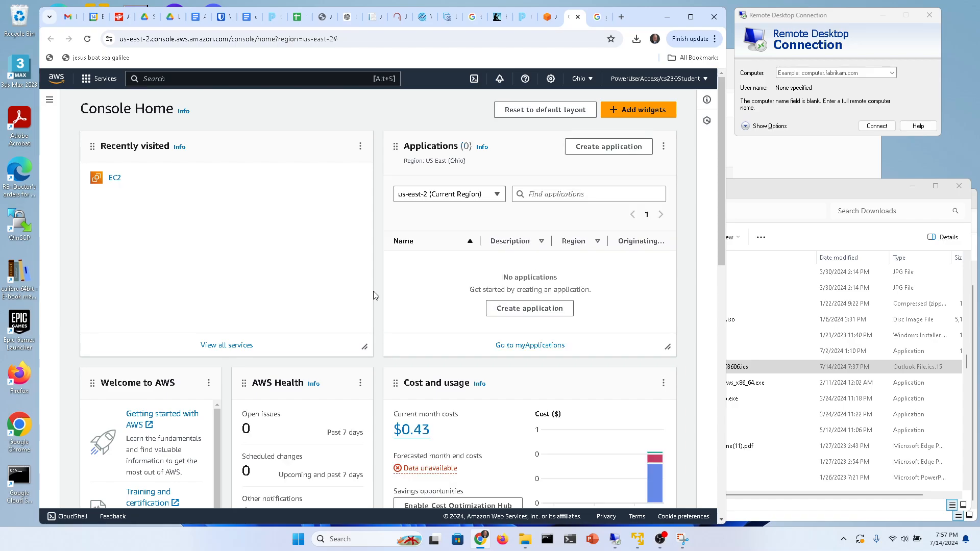
left_click(115, 179)
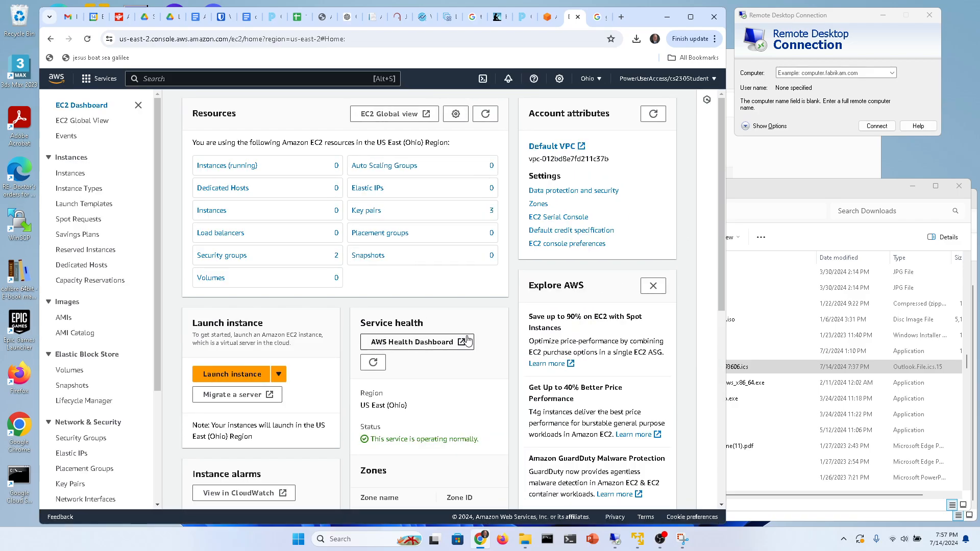
Start launching a new instance from the running instances list and name it atmDemoWinInstance.
left_click(230, 169)
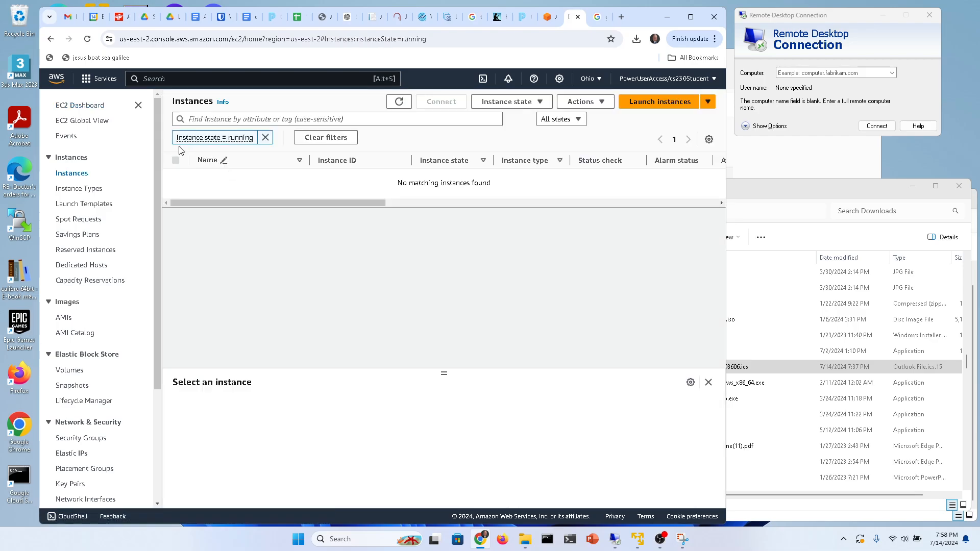
left_click(648, 103)
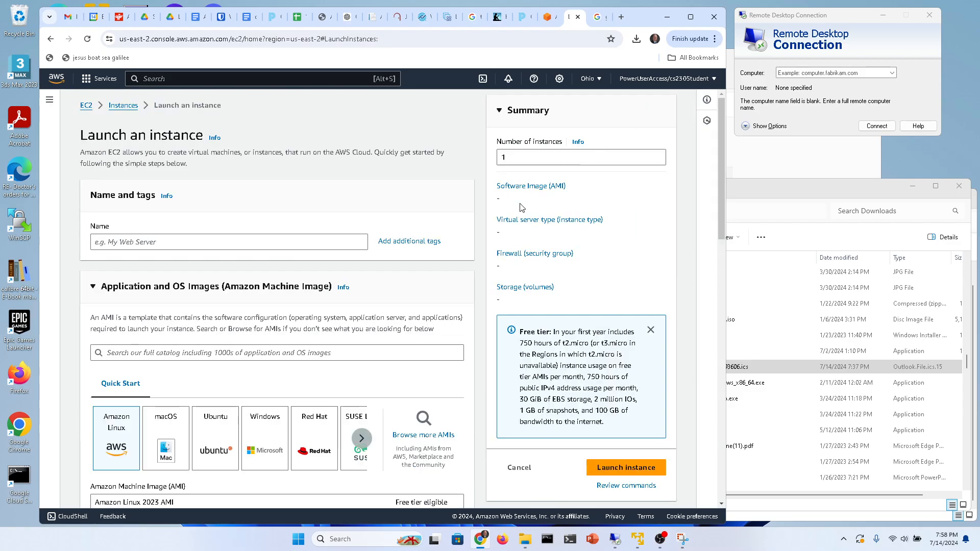
left_click(175, 244)
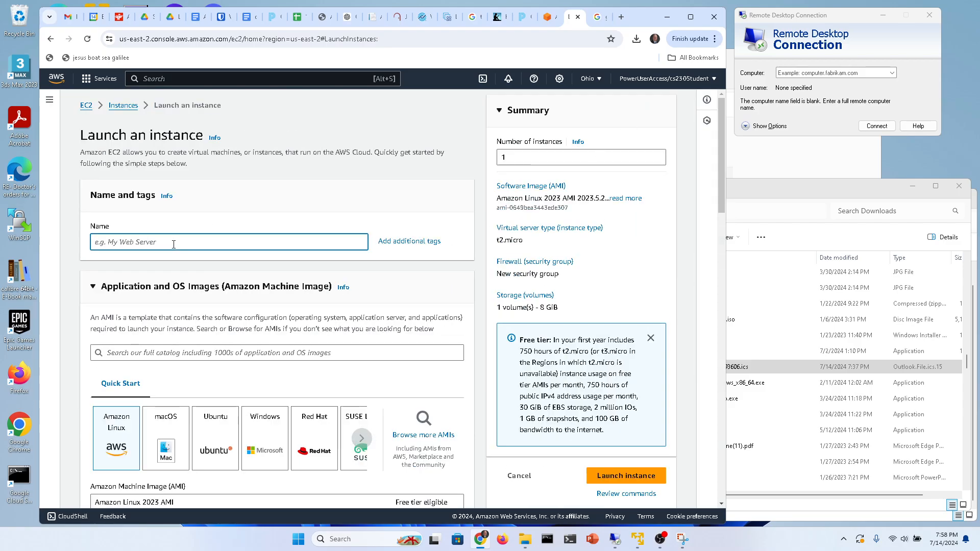
type("atmDem")
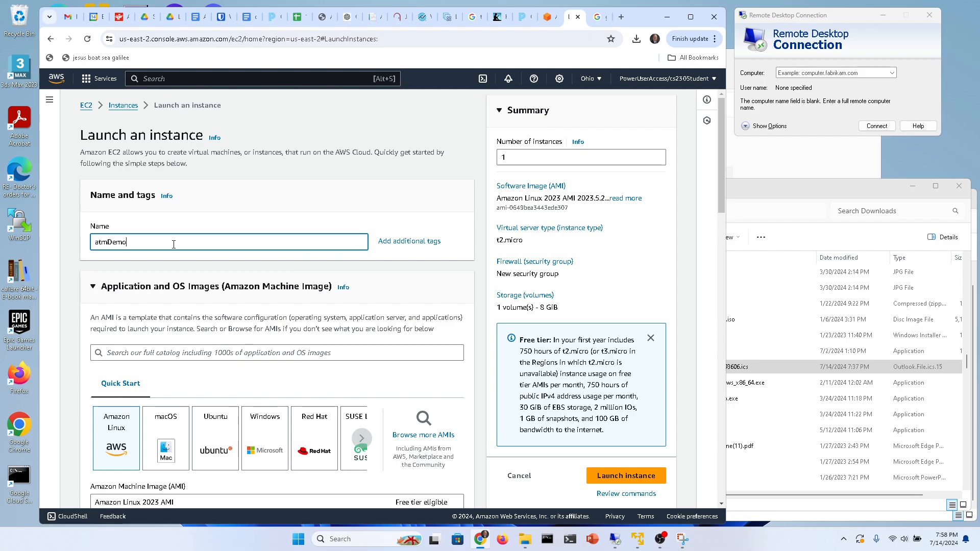
type("oWinInstance")
Choose the Windows quick-start image for the instance and review its machine image and instance type.
scroll(199, 325, "down", 2)
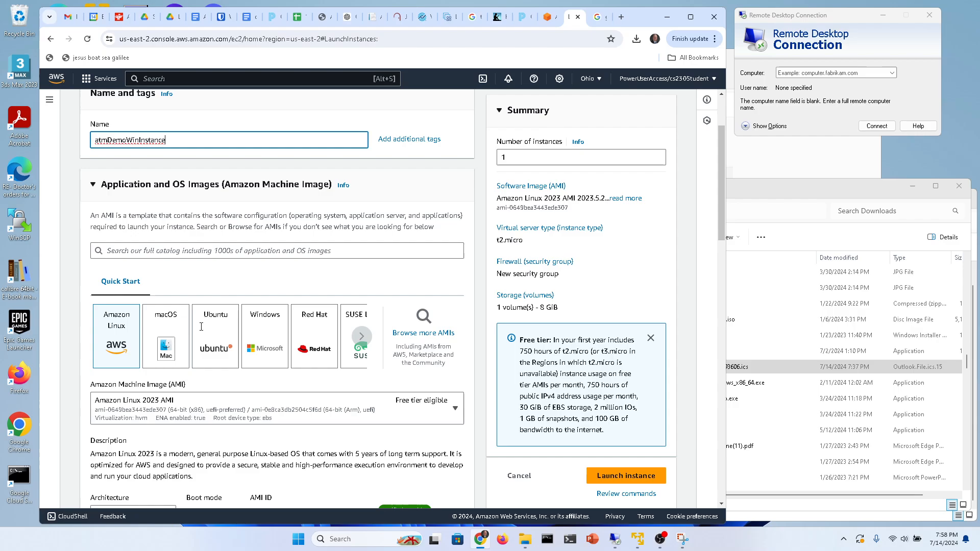
left_click(265, 331)
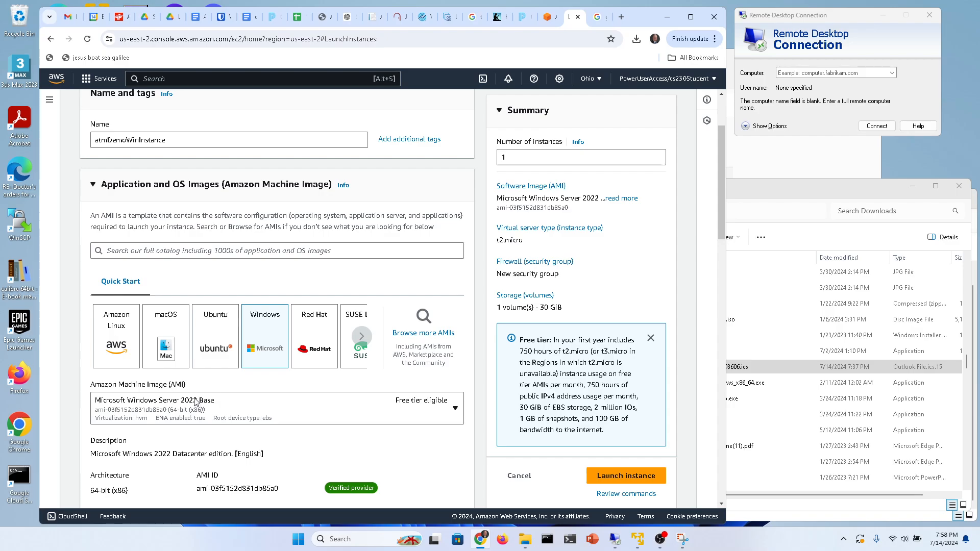
scroll(195, 399, "down", 2)
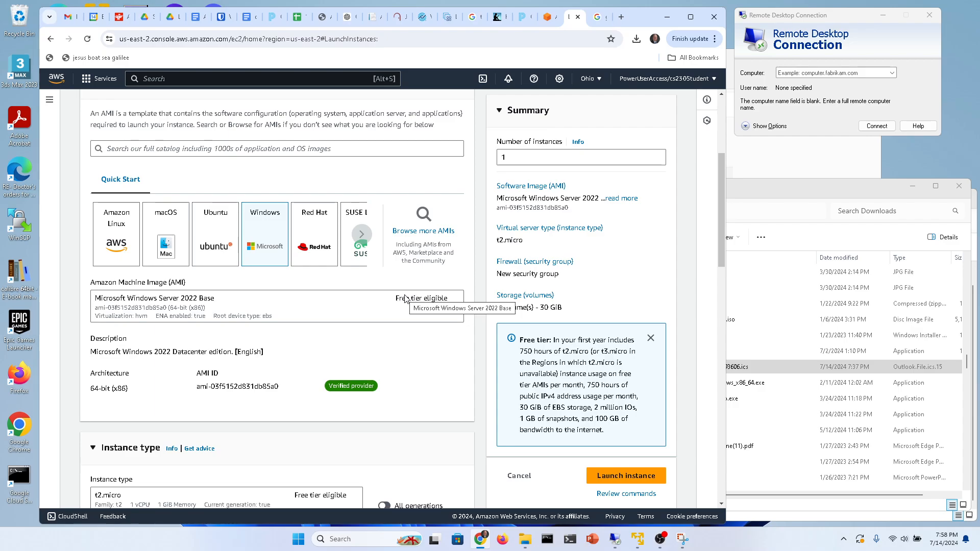
scroll(402, 377, "down", 2)
scroll(402, 378, "down", 1)
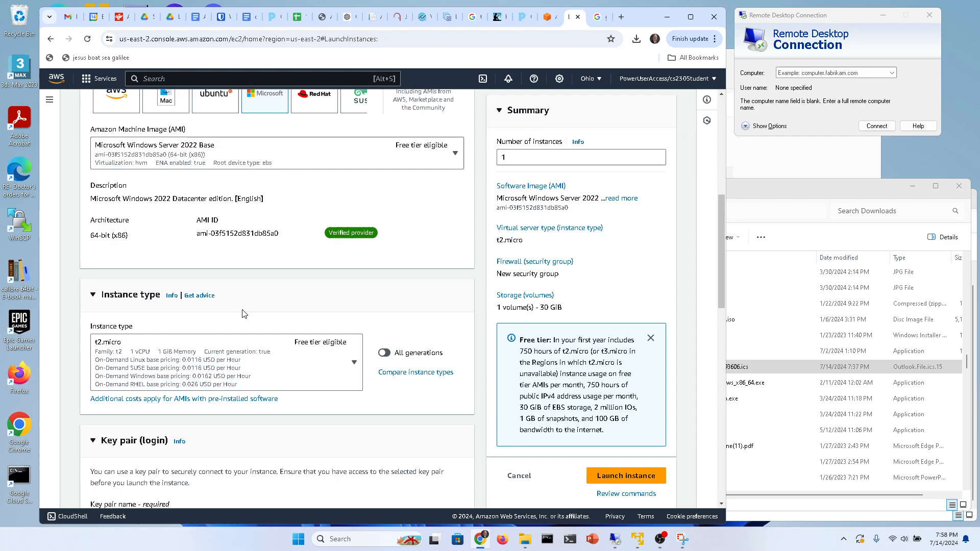
Create a new RSA key pair named atmDemoWinInstance in .pem format and save its key file in Downloads.
scroll(230, 319, "down", 4)
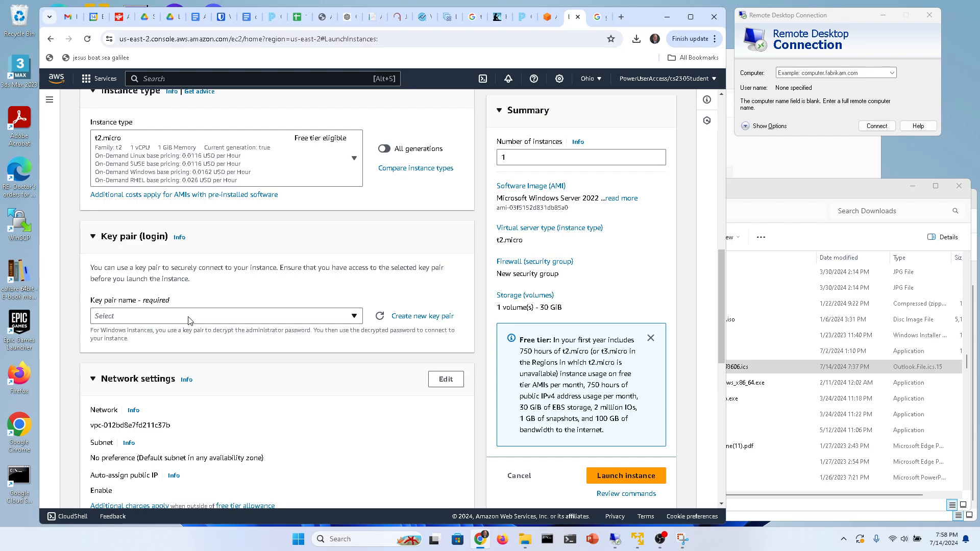
left_click(189, 320)
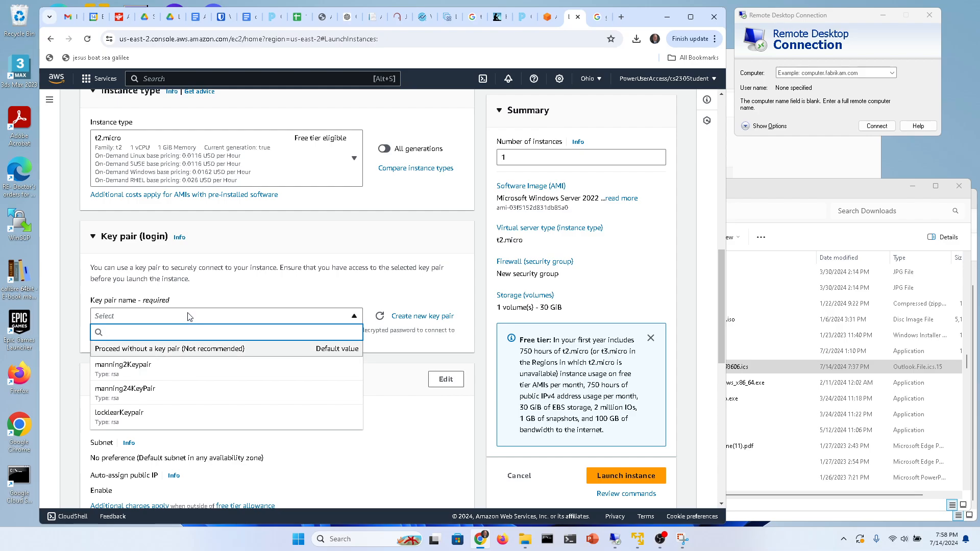
left_click(407, 317)
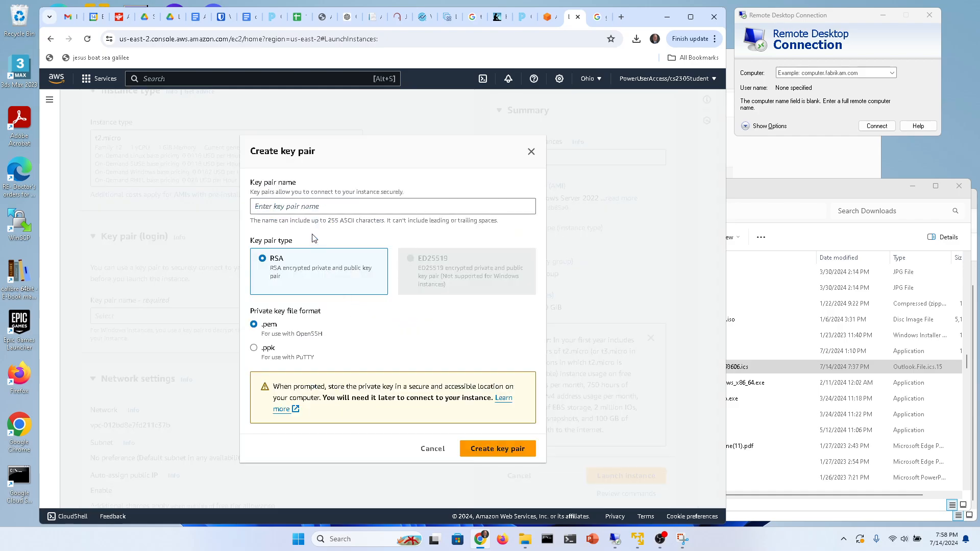
left_click(304, 207)
type("atm")
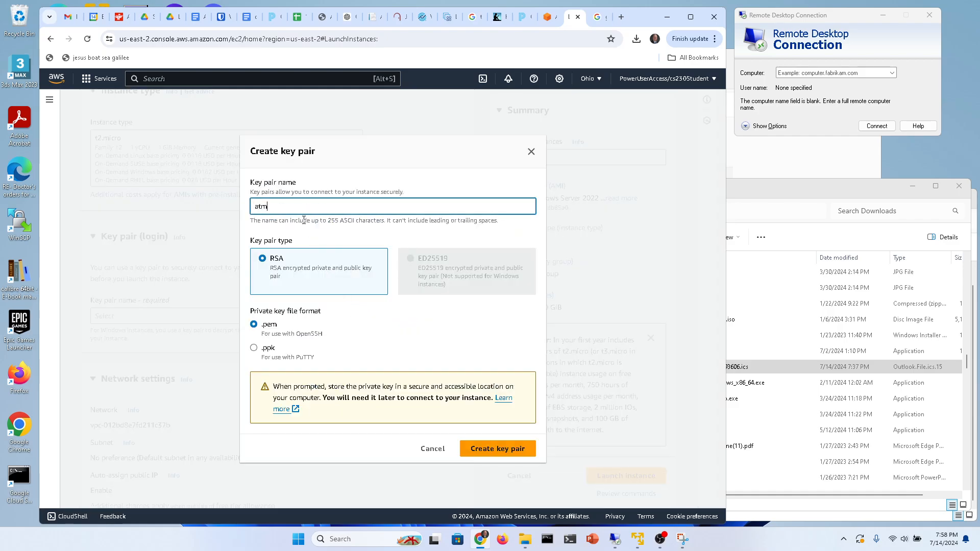
type("DemoWinINsttance")
left_click(488, 449)
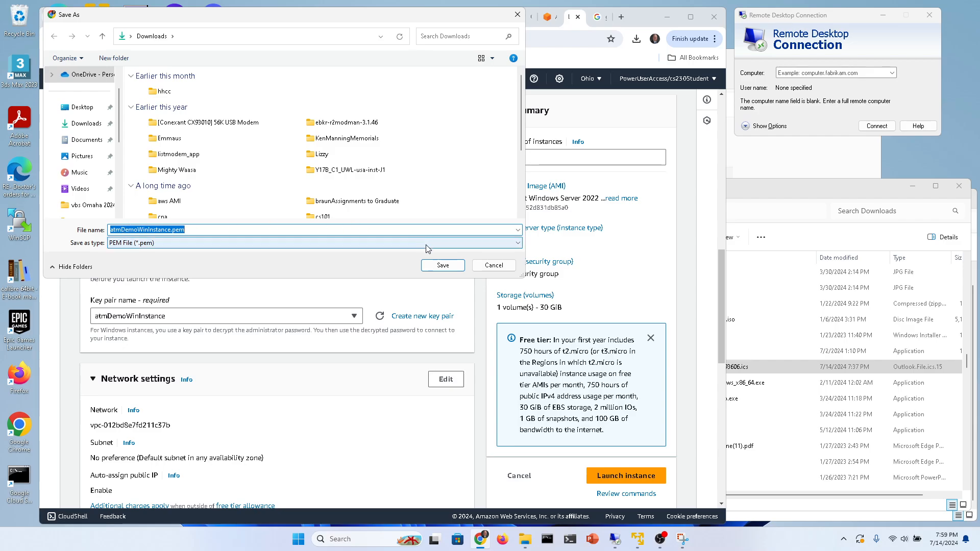
left_click(442, 266)
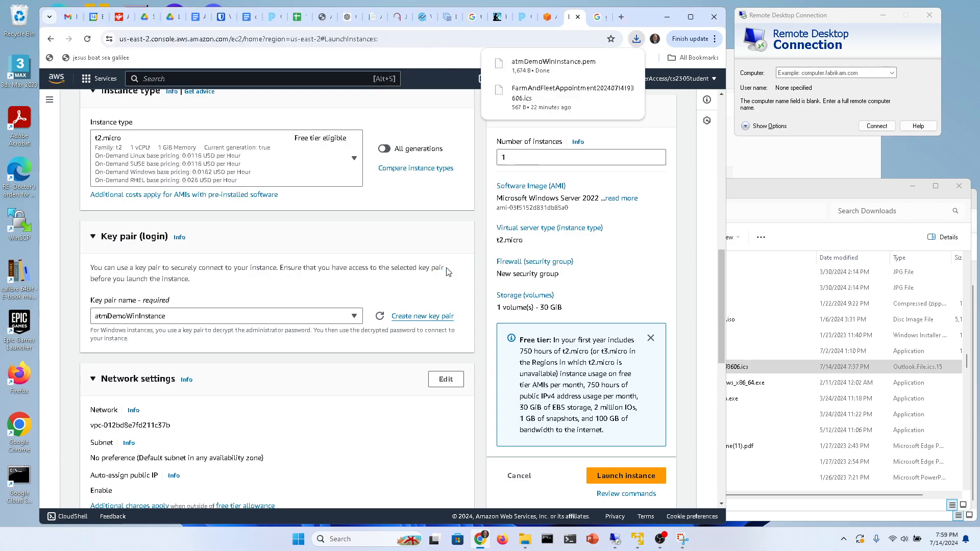
Review the key pair, network and storage settings, then launch the Windows instance with the default network and storage options.
scroll(279, 353, "down", 2)
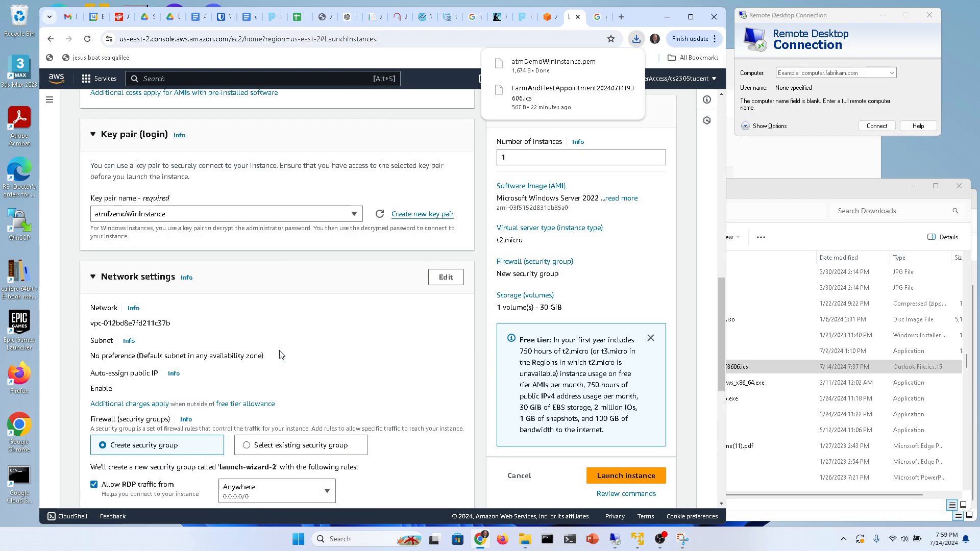
scroll(281, 355, "down", 1)
scroll(279, 354, "down", 2)
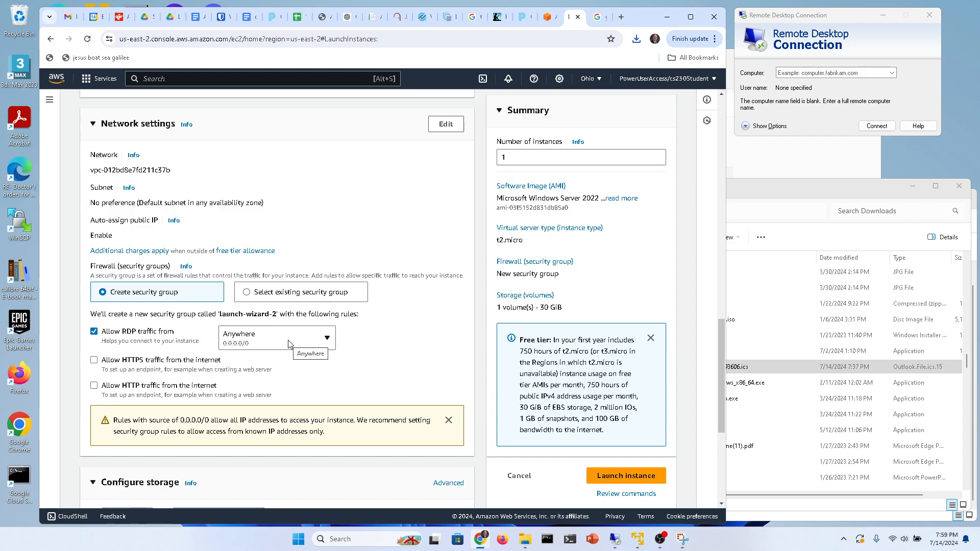
scroll(313, 296, "up", 3)
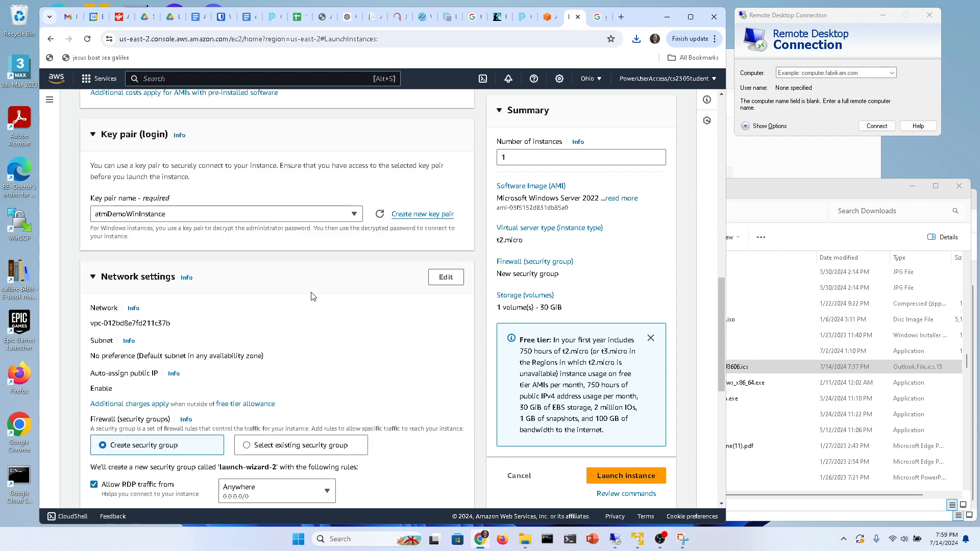
scroll(313, 296, "up", 3)
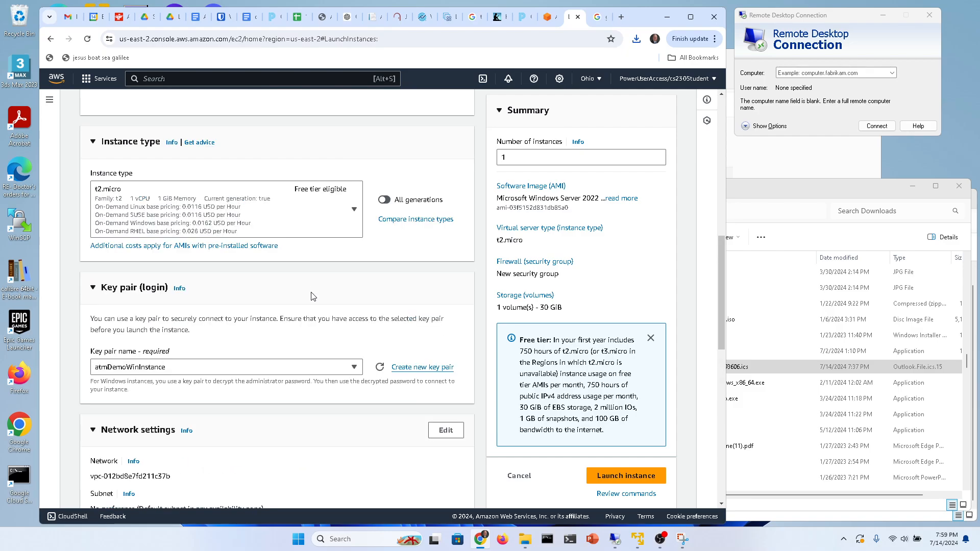
scroll(313, 296, "down", 7)
scroll(312, 296, "down", 4)
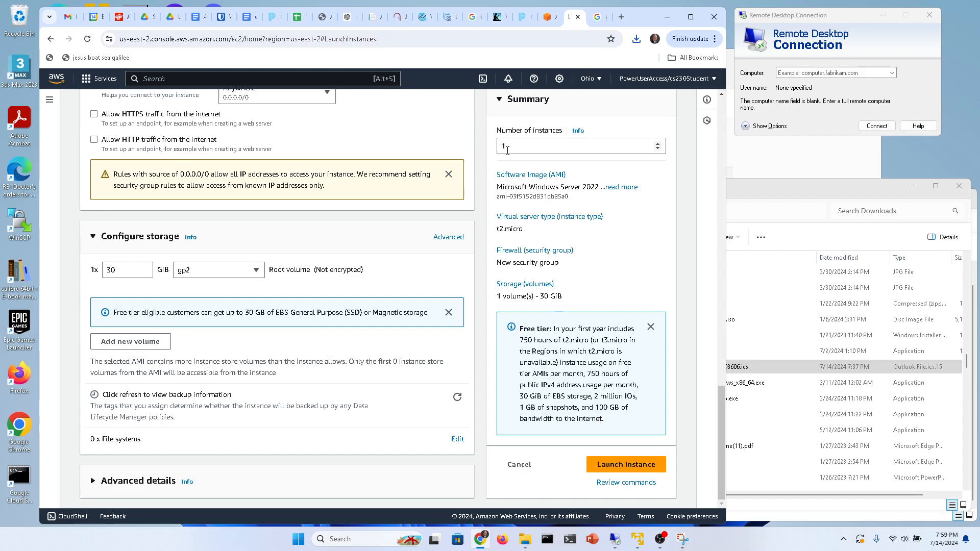
left_click(632, 466)
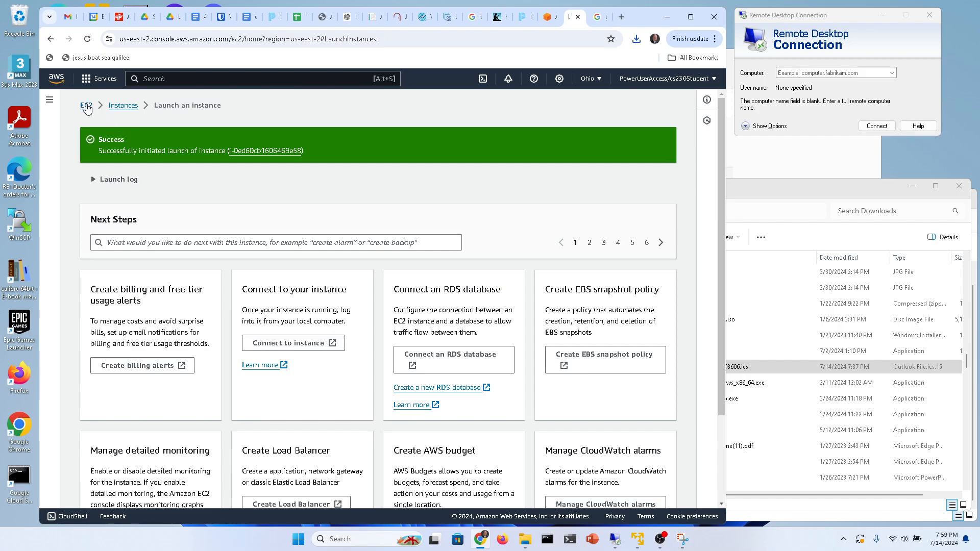
Return to the EC2 instances list and open the summary of the atmDemoWinInstance instance.
left_click(122, 107)
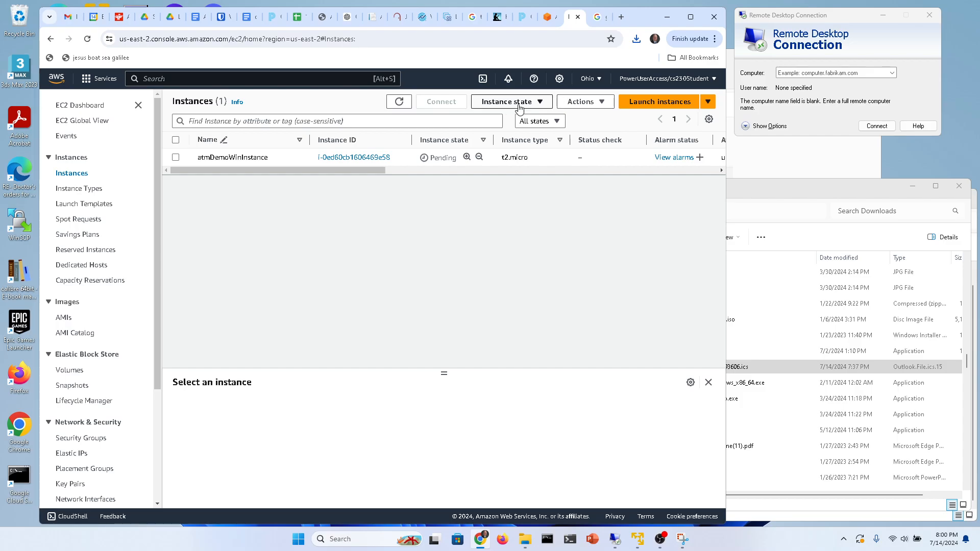
left_click(573, 104)
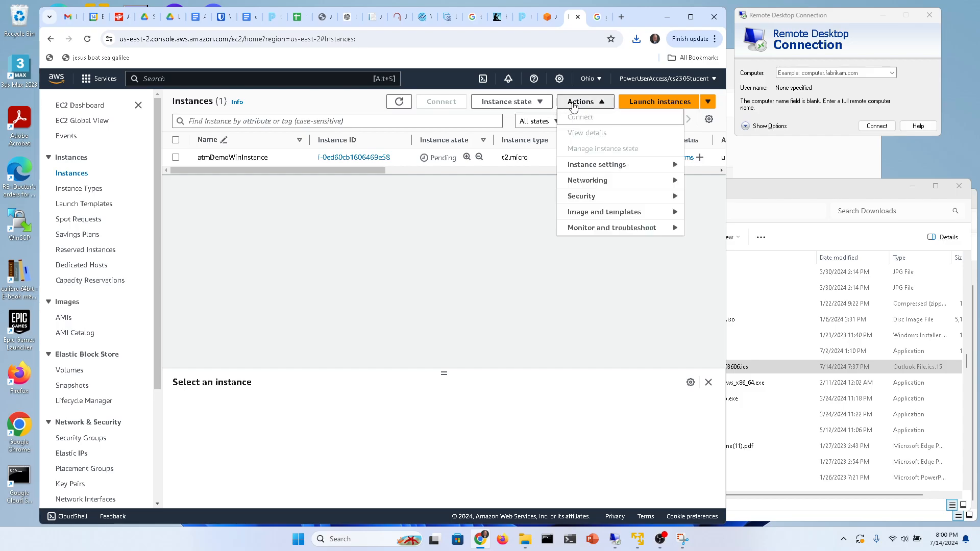
left_click(574, 103)
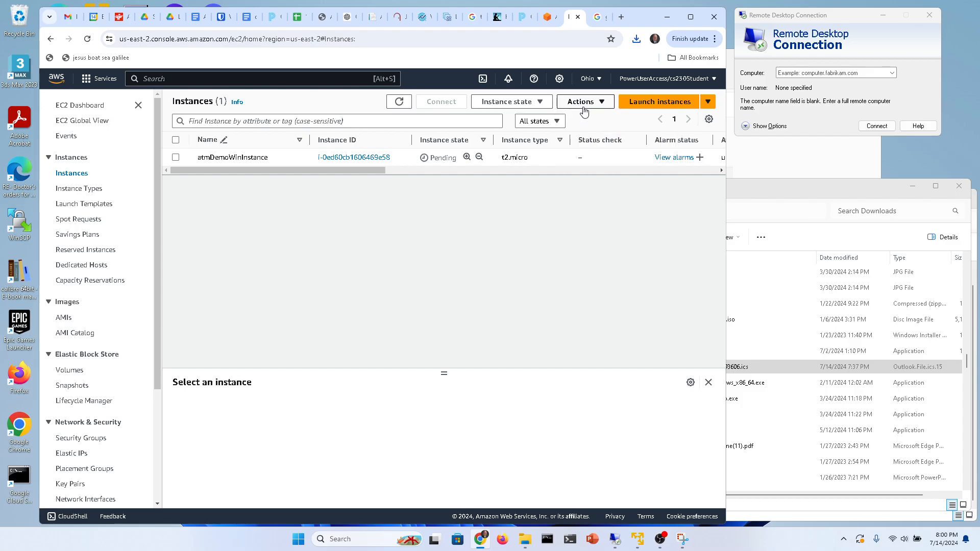
left_click(513, 105)
left_click(513, 105)
left_click(345, 161)
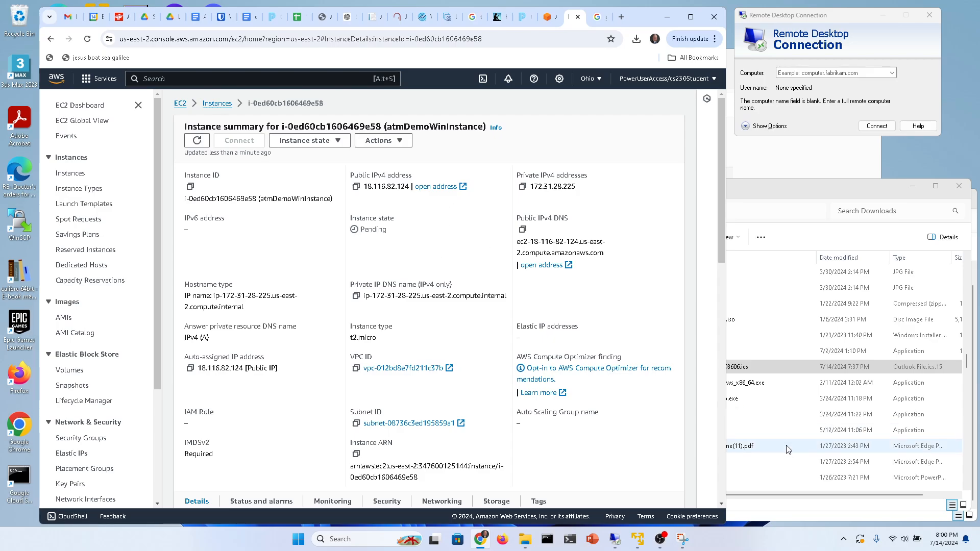
left_click(659, 539)
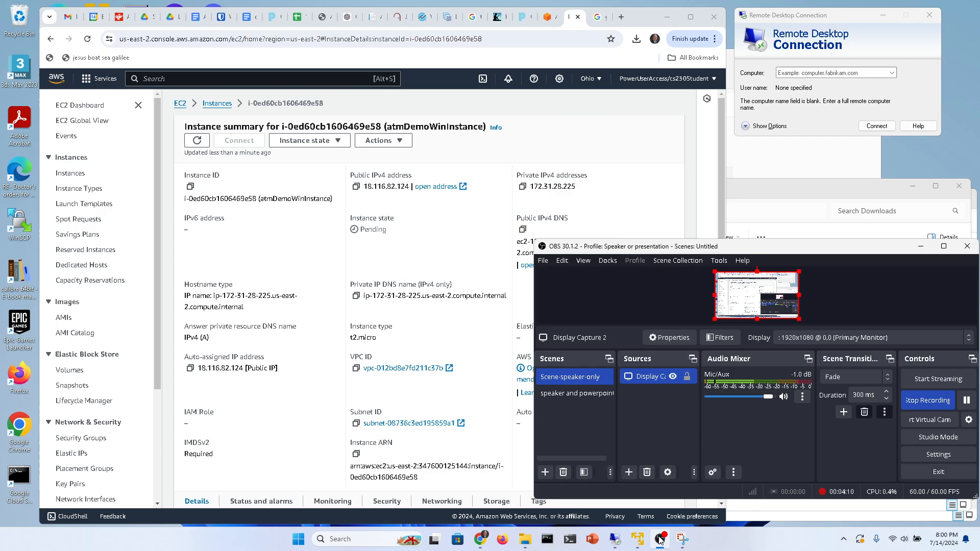
left_click(965, 400)
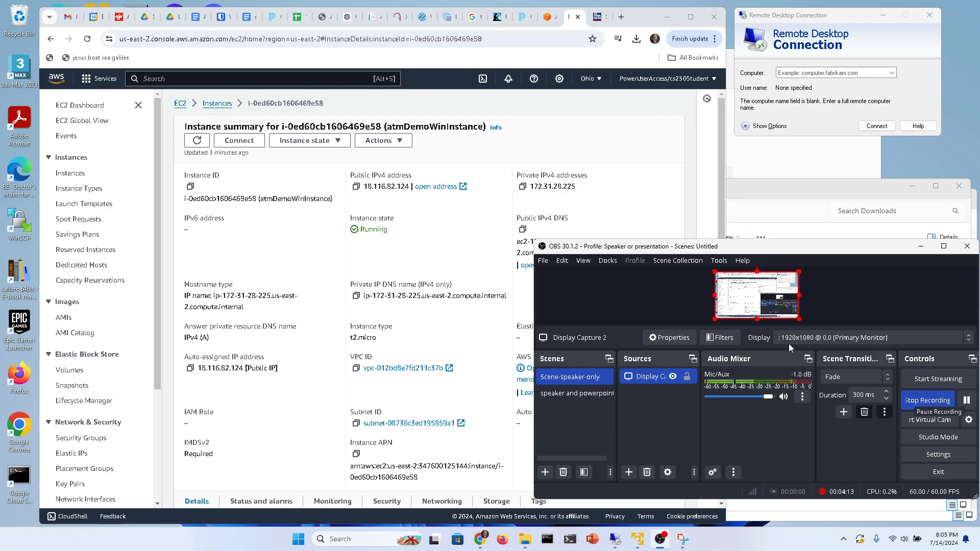
left_click(917, 246)
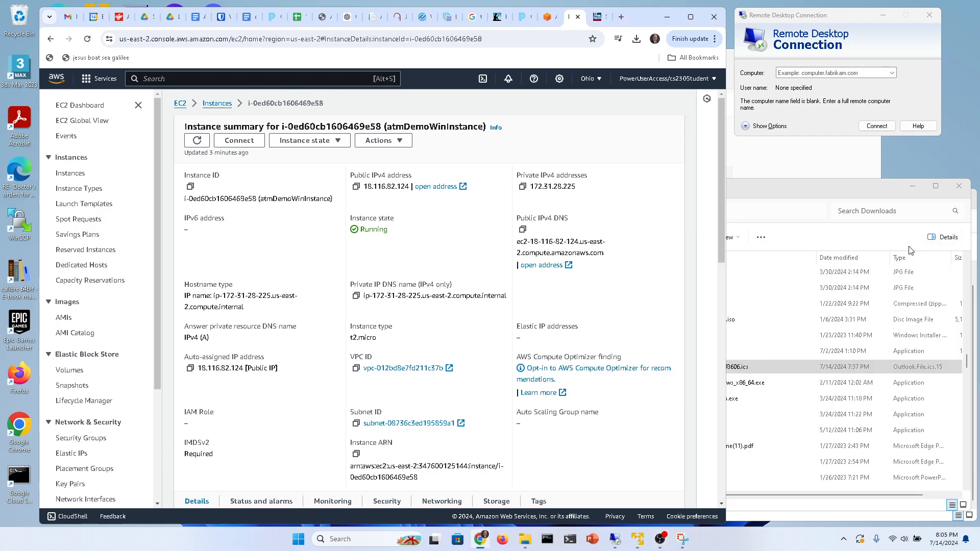
Open the RDP client connection options for atmDemoWinInstance and request its Windows password.
left_click(231, 143)
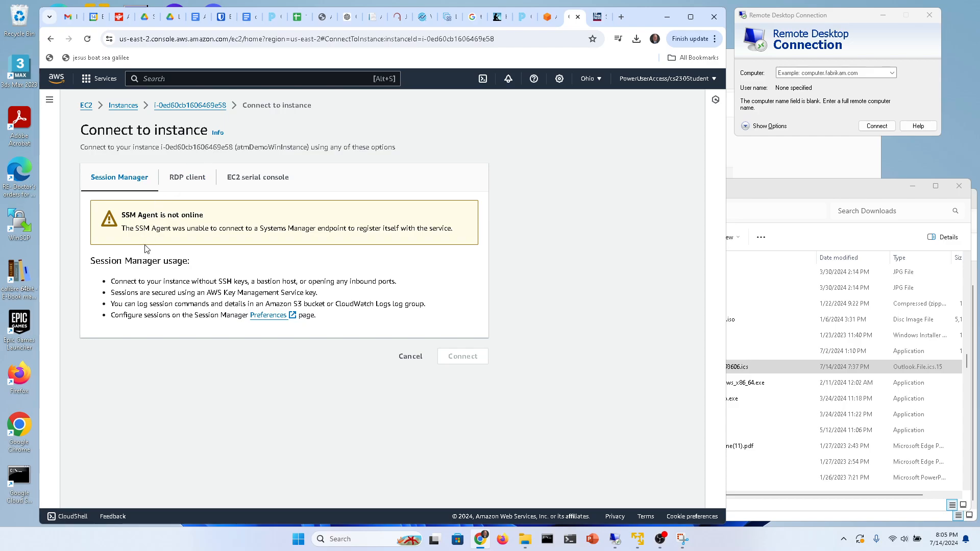
left_click(176, 180)
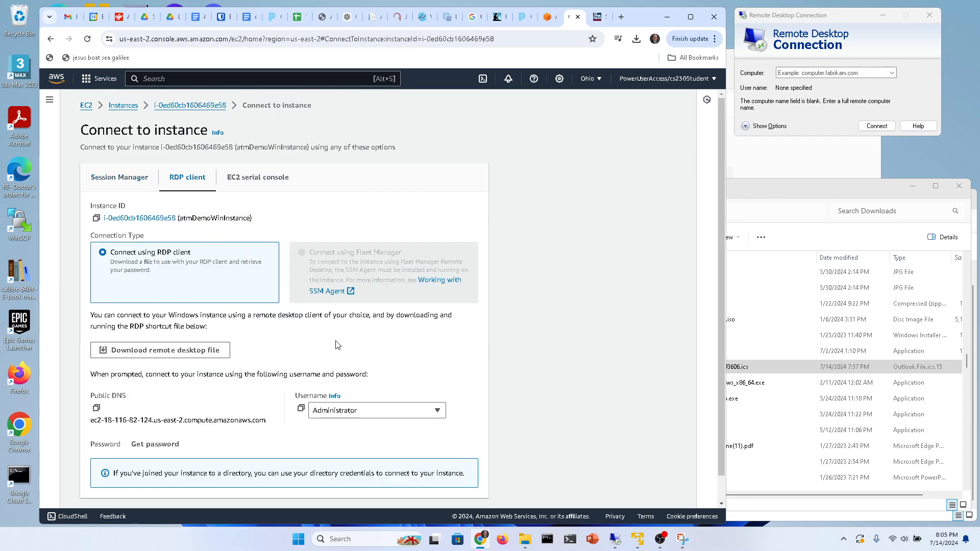
scroll(179, 276, "down", 1)
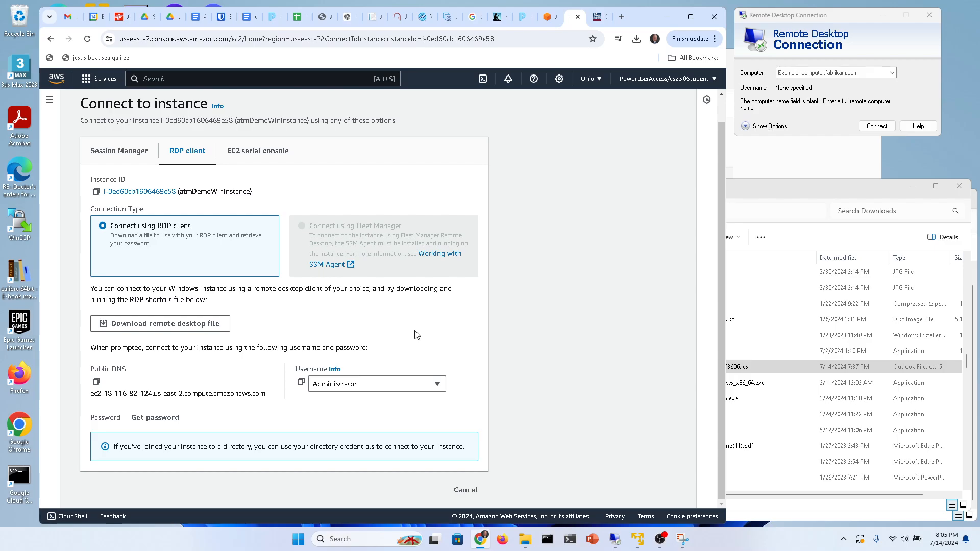
left_click(147, 418)
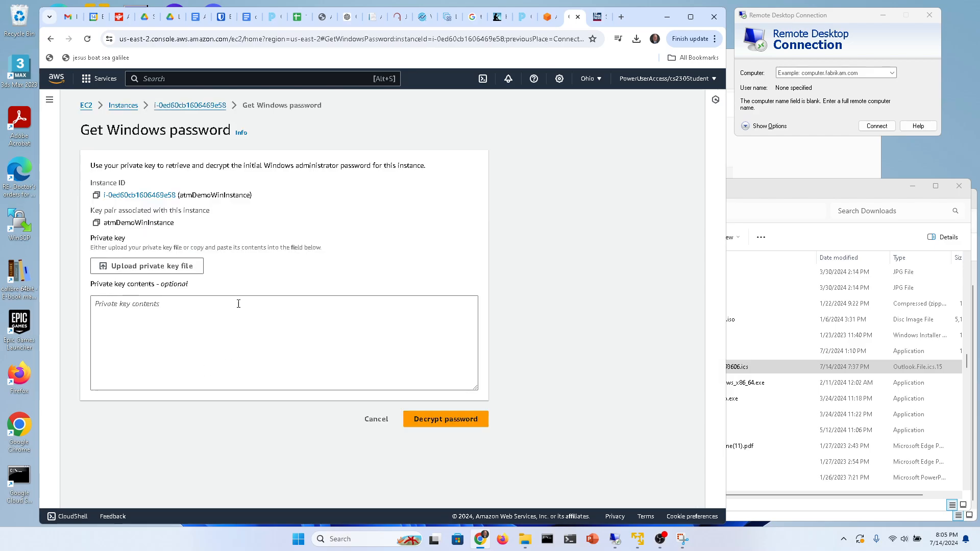
Upload the private key file atmDemoWinInstance.pem from Downloads to decrypt the Windows administrator password, and copy that password.
left_click(141, 267)
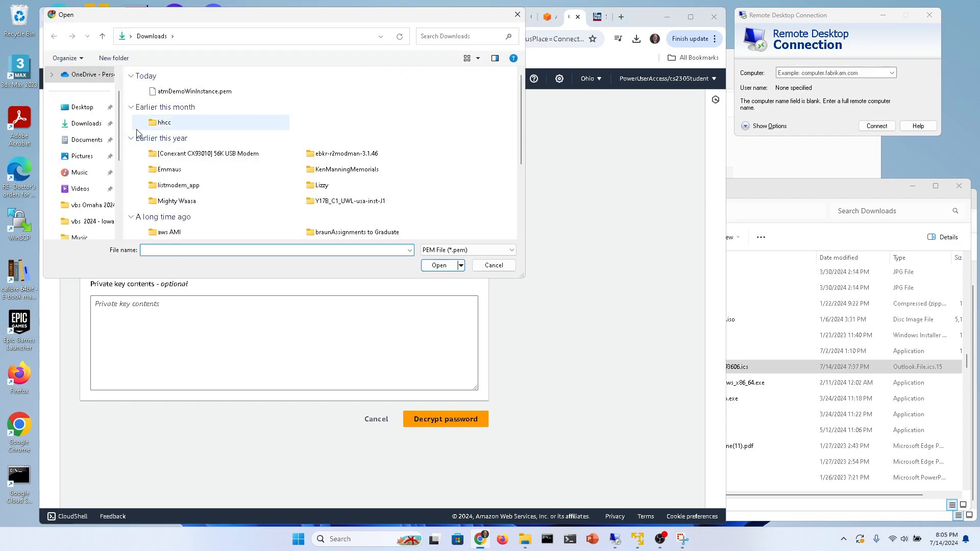
left_click(87, 124)
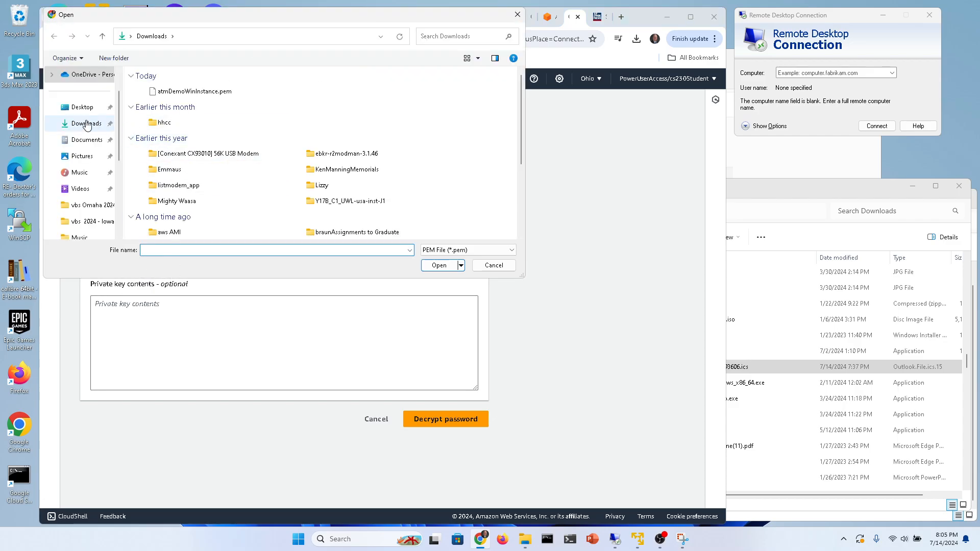
double_click(179, 93)
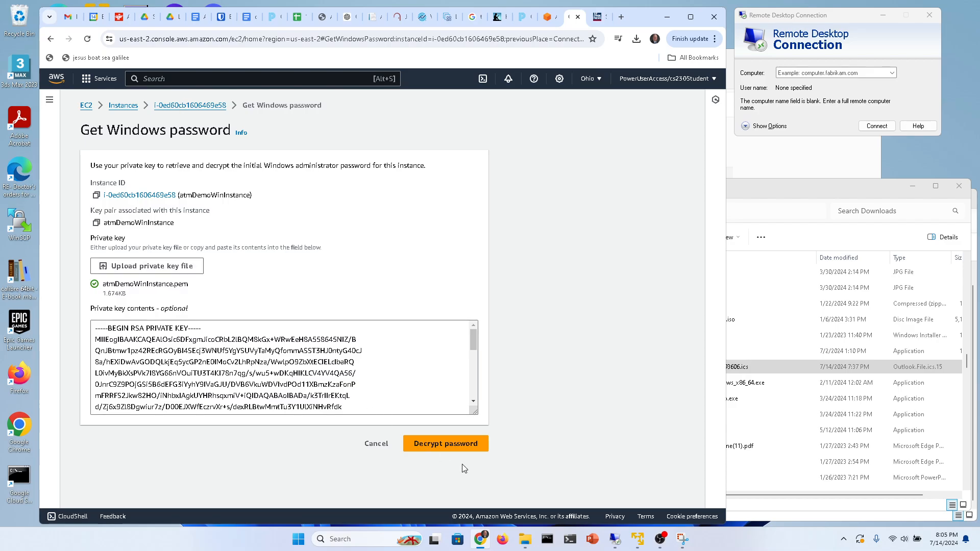
left_click(448, 442)
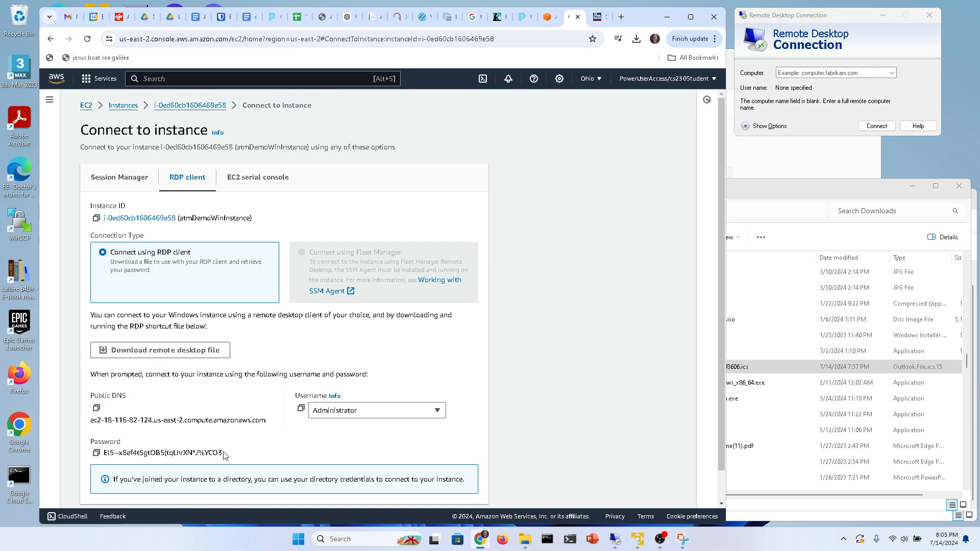
left_click(96, 453)
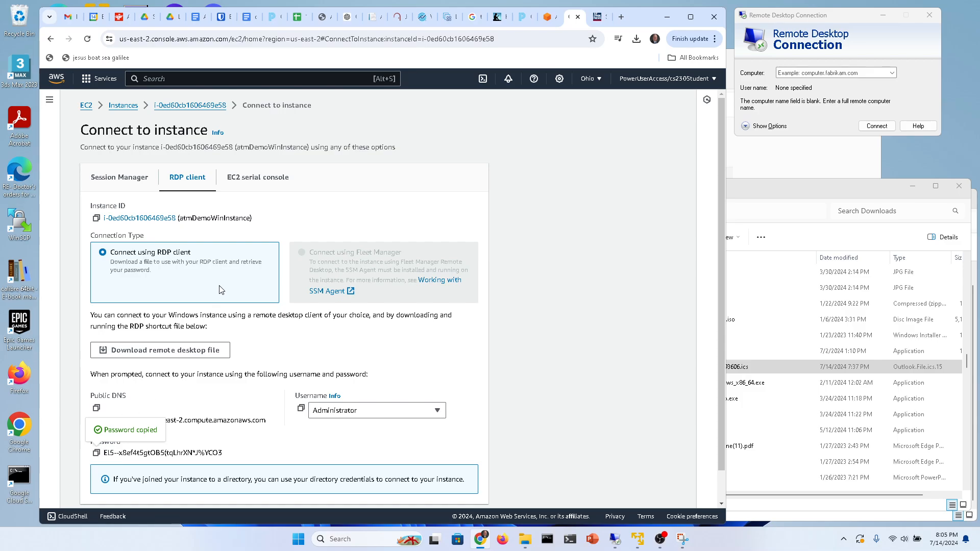
Look up the public IPv4 address in the instance summary and start a Remote Desktop connection to 18.116.82.124.
left_click(190, 106)
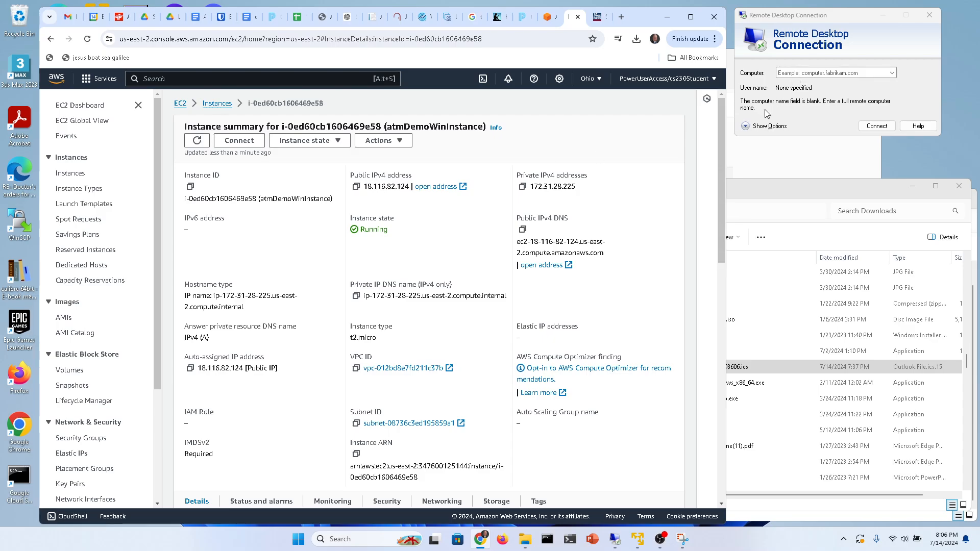
left_click(792, 75)
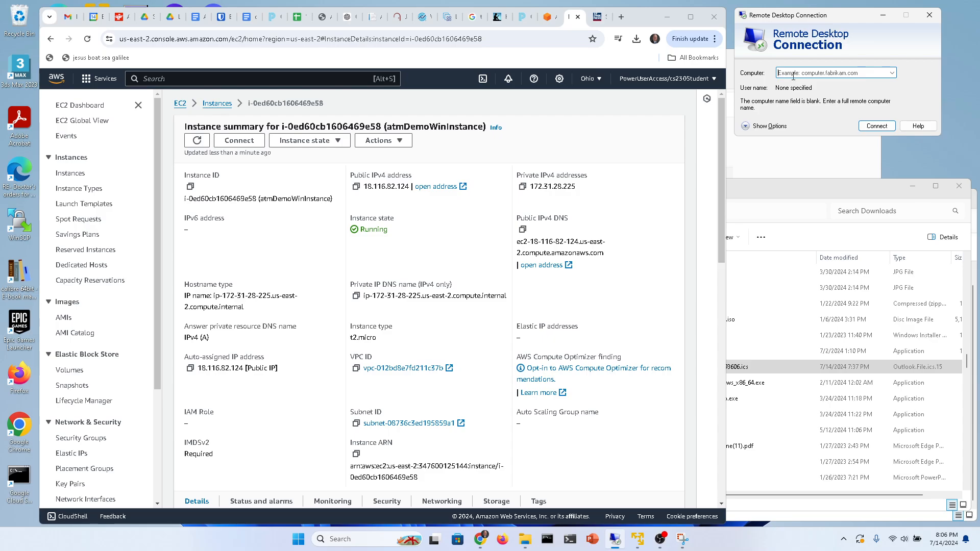
type("18.111.")
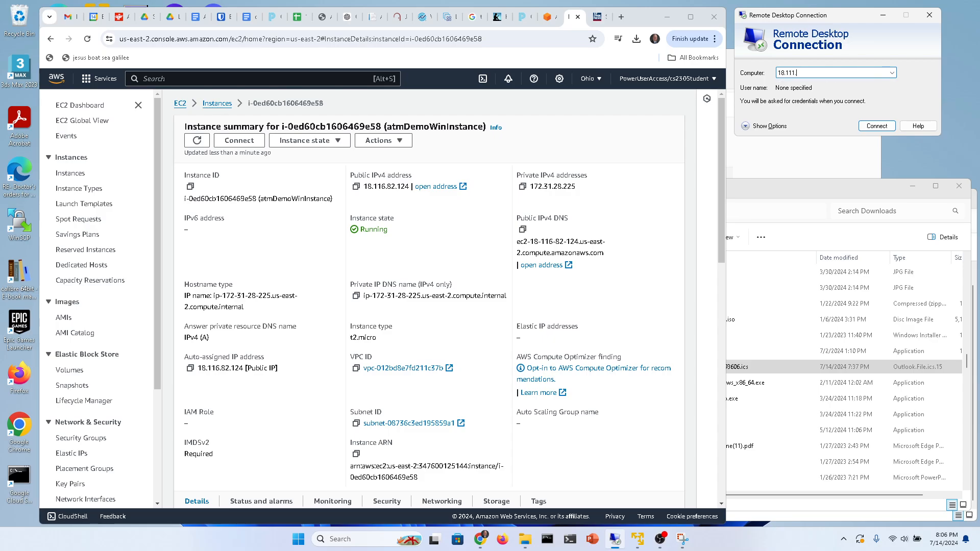
key("BackSpace")
type("6.82.124")
left_click(876, 126)
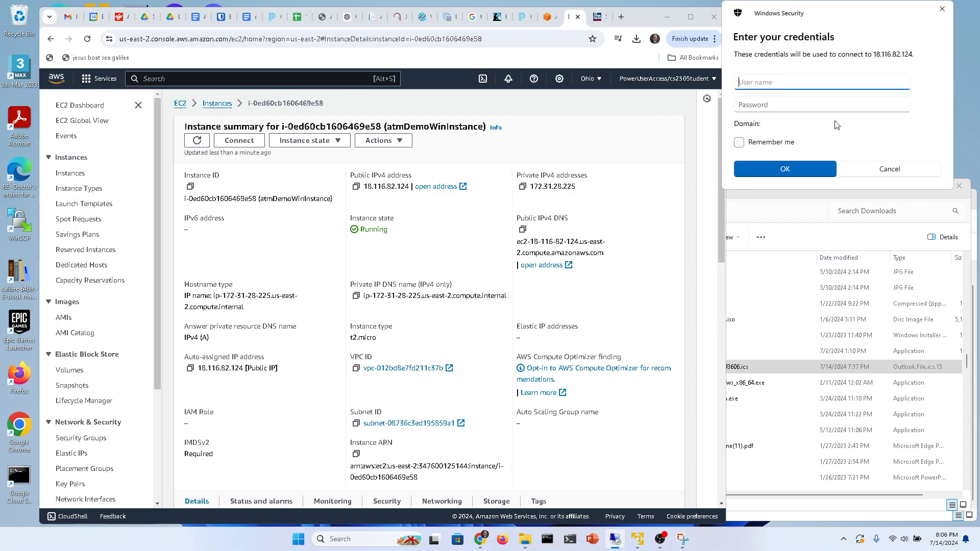
Sign in as administrator with the copied account password and accept the untrusted certificate, without being asked again for this computer.
type("administrator")
left_click(749, 105)
key("ctrl+v")
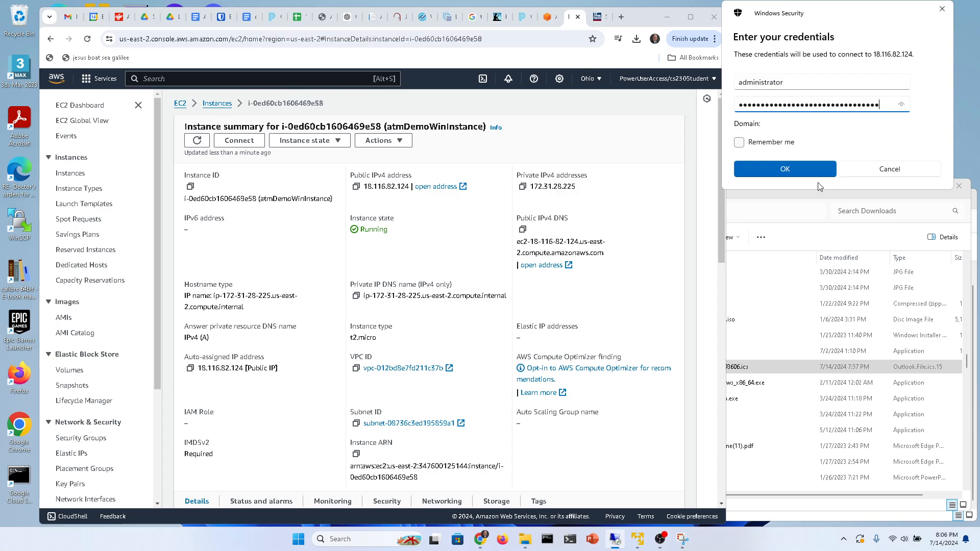
left_click(784, 169)
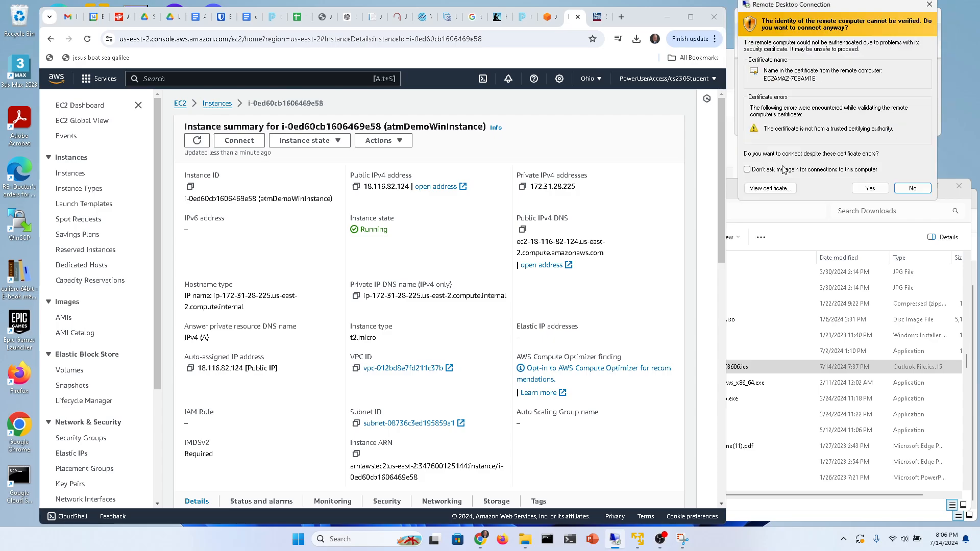
left_click(870, 188)
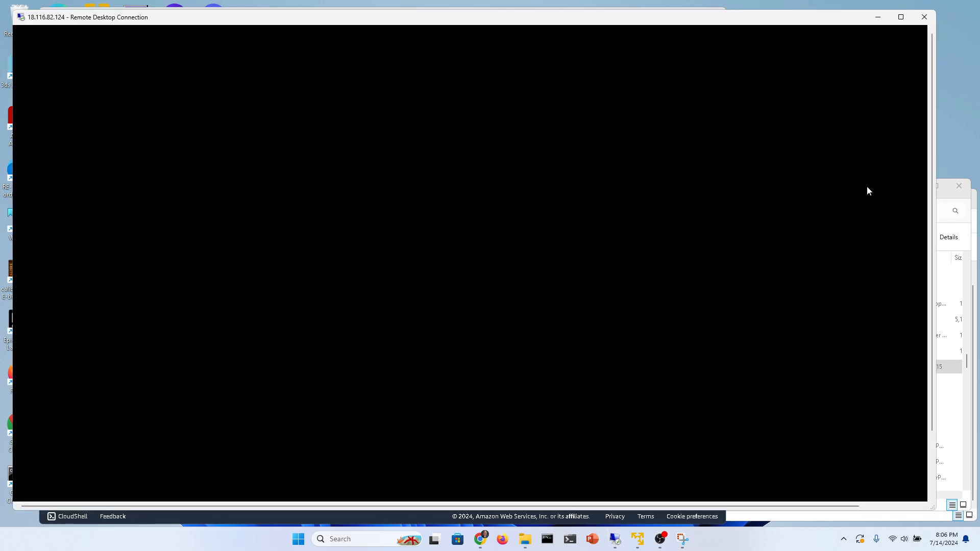
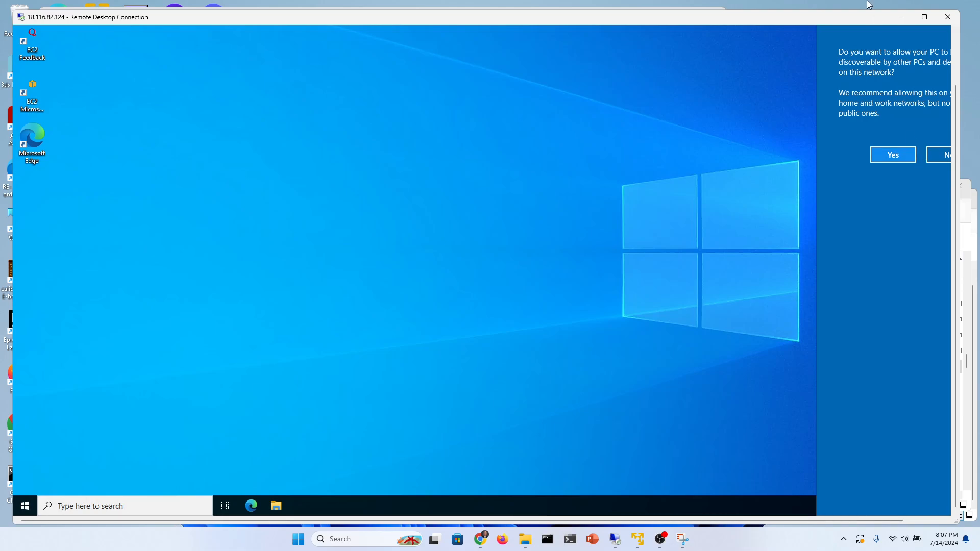
Allow the remote PC to be discoverable on the network and open Microsoft Edge from its desktop.
left_click(907, 155)
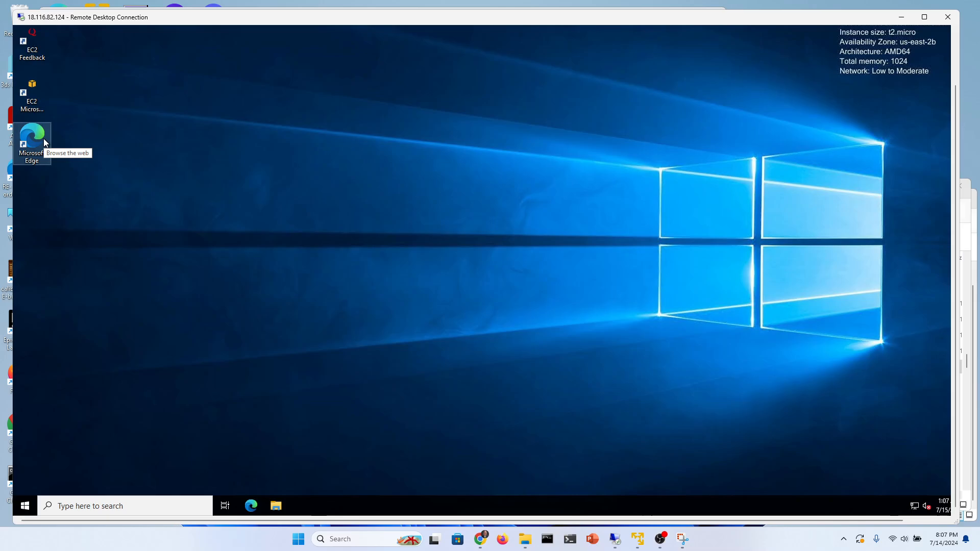
left_click(42, 140)
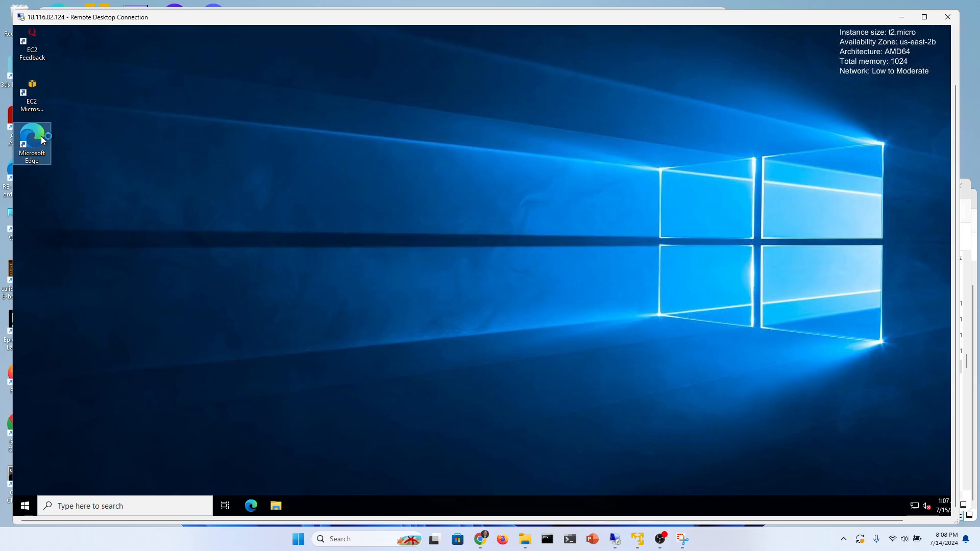
double_click(42, 138)
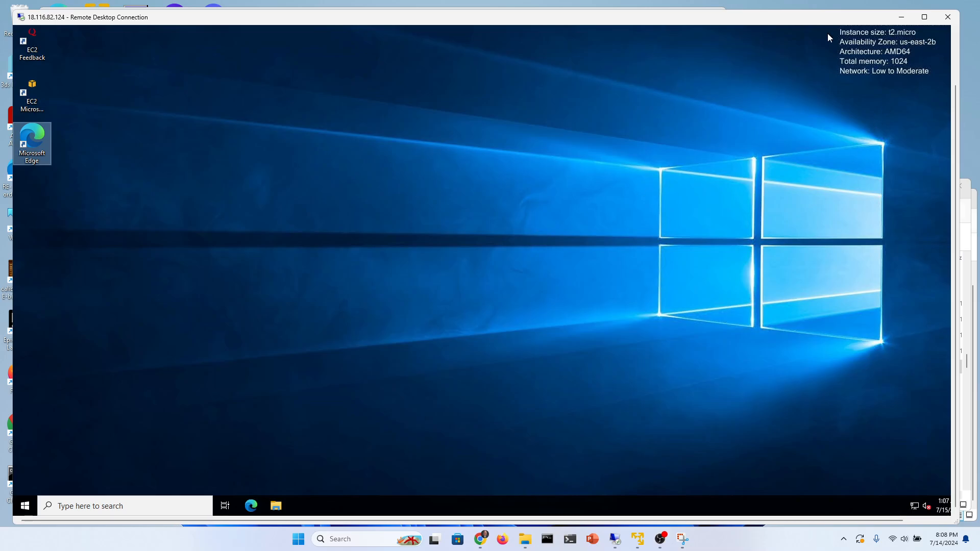
left_click(856, 37)
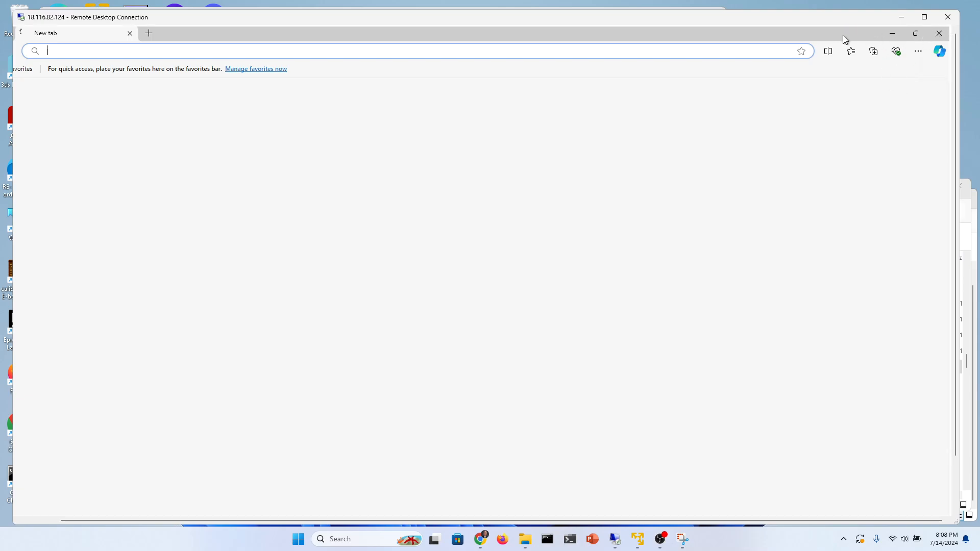
left_click(801, 63)
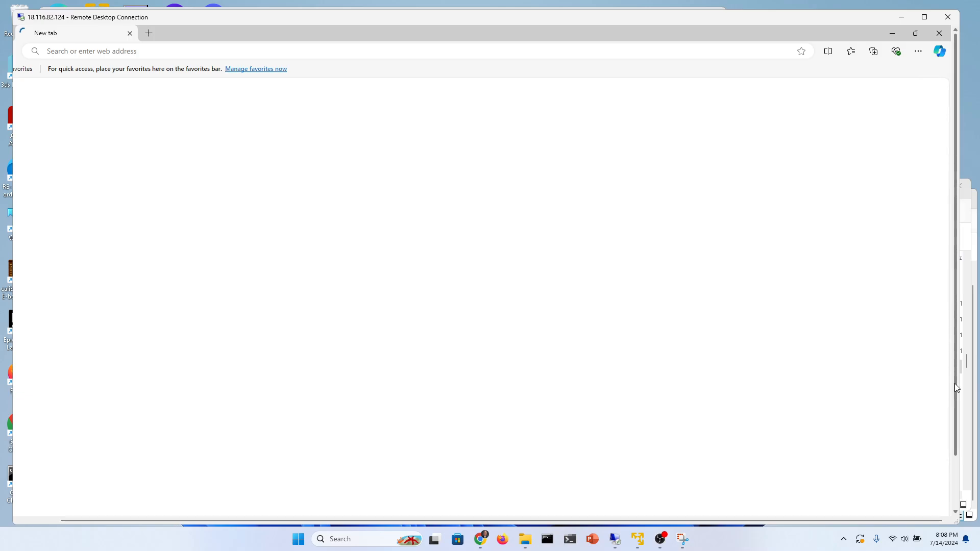
left_click_drag(954, 384, 950, 256)
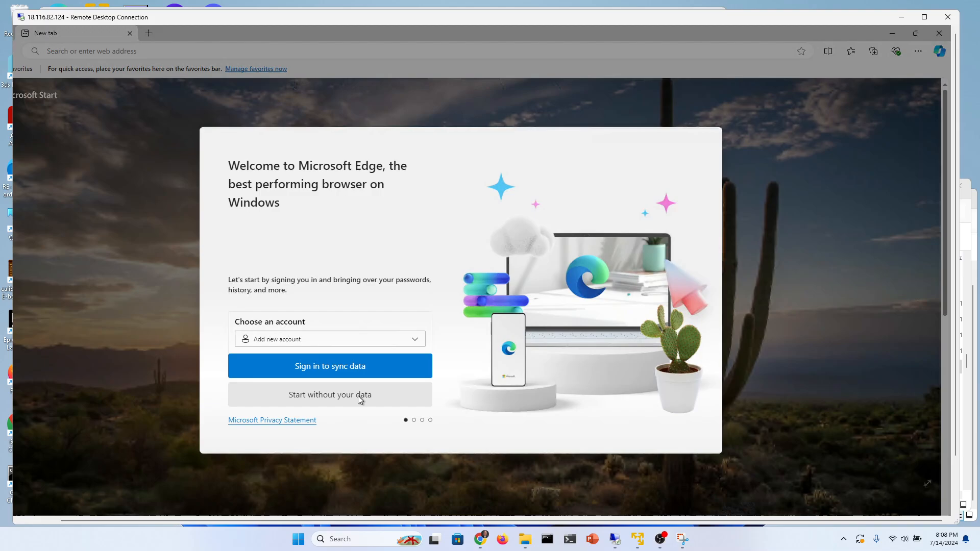
Complete the Edge first-run setup without signing in or importing data, declining regular browser data transfer and the personalized Microsoft experience.
left_click(359, 397)
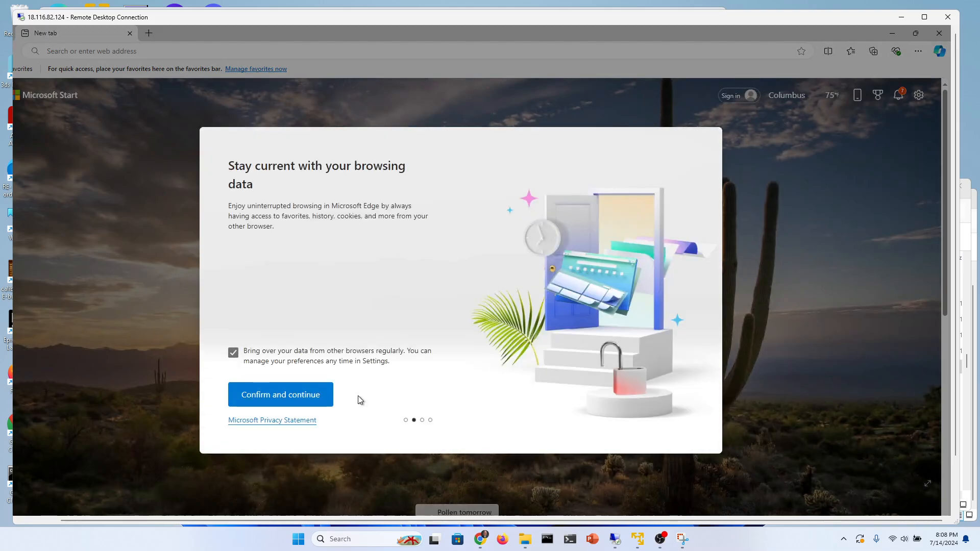
left_click(233, 353)
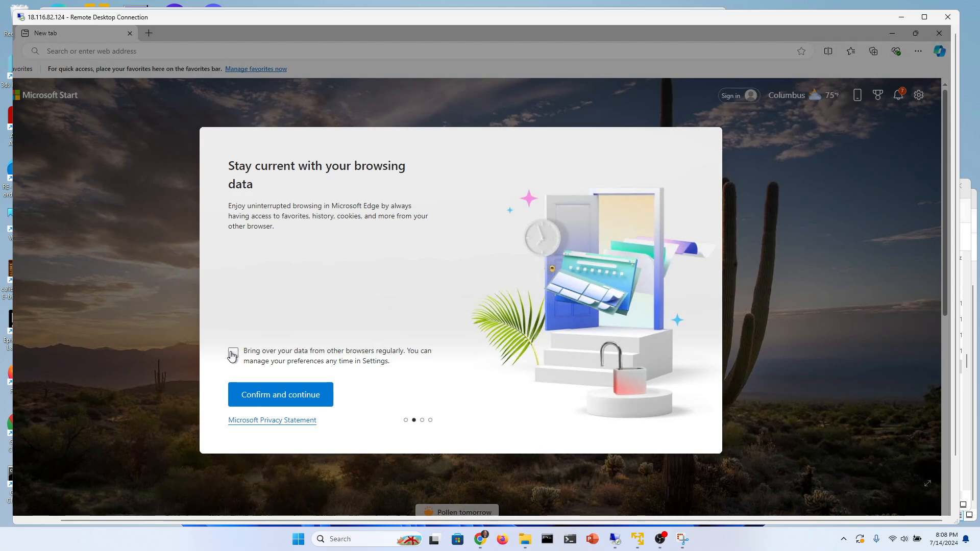
left_click(318, 406)
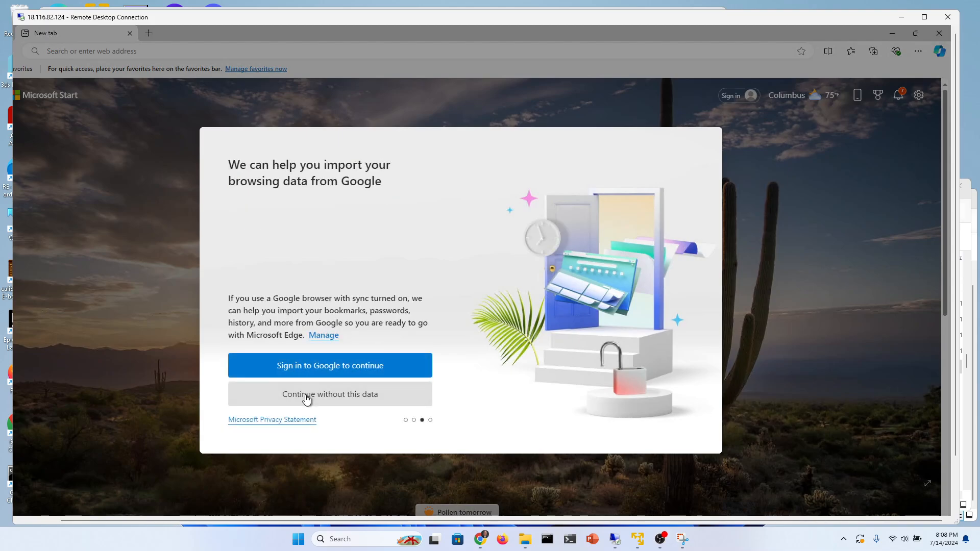
left_click(306, 398)
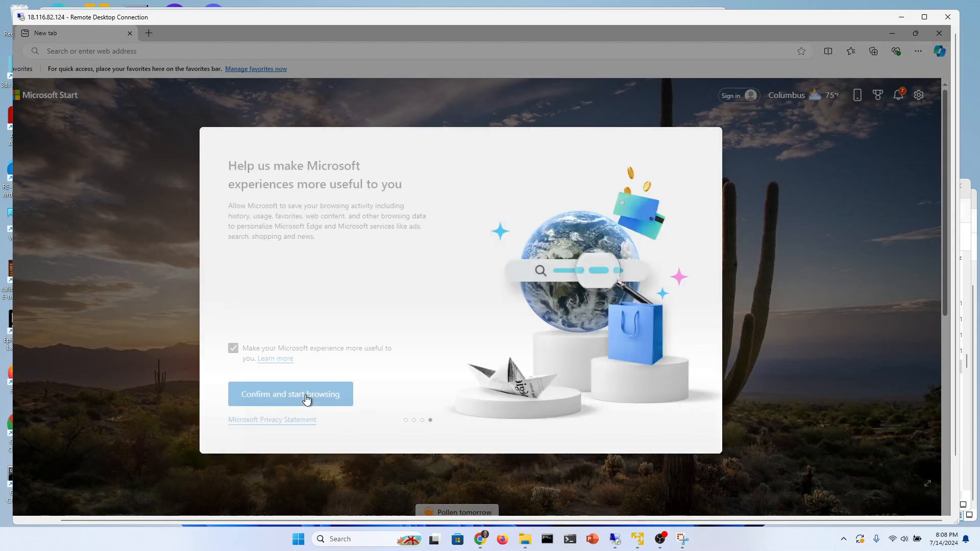
left_click(233, 348)
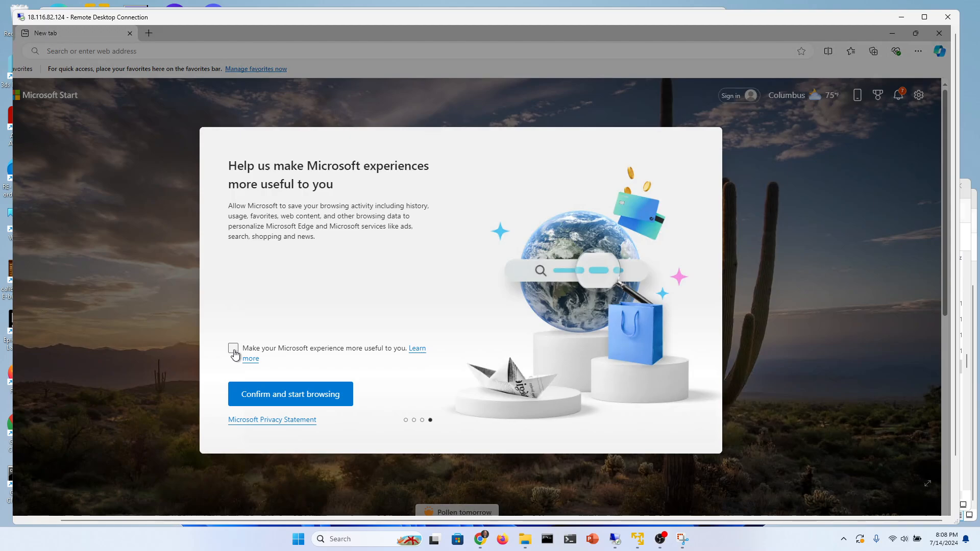
left_click(290, 398)
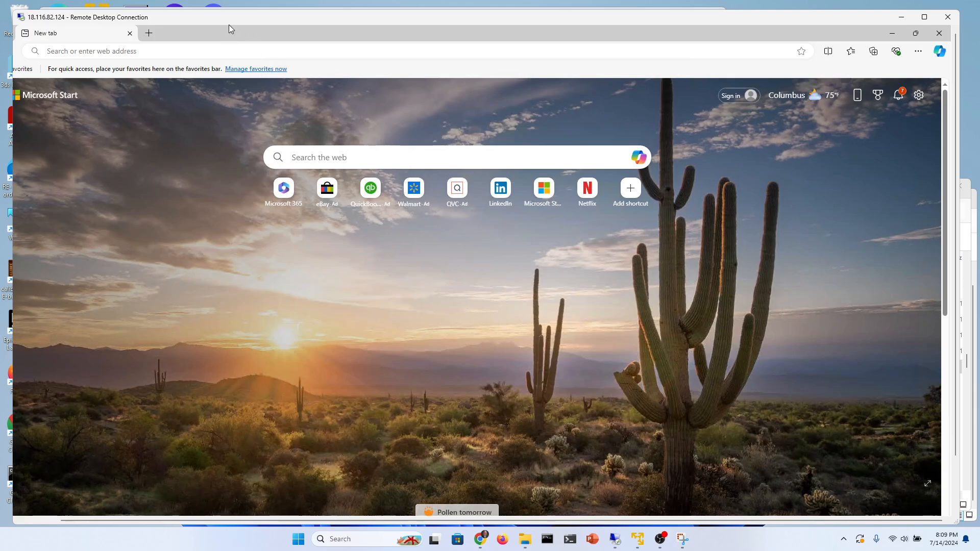
Reposition the Remote Desktop window and the Edge welcome window so the instance details on the remote desktop are uncovered.
left_click_drag(229, 20, 227, 14)
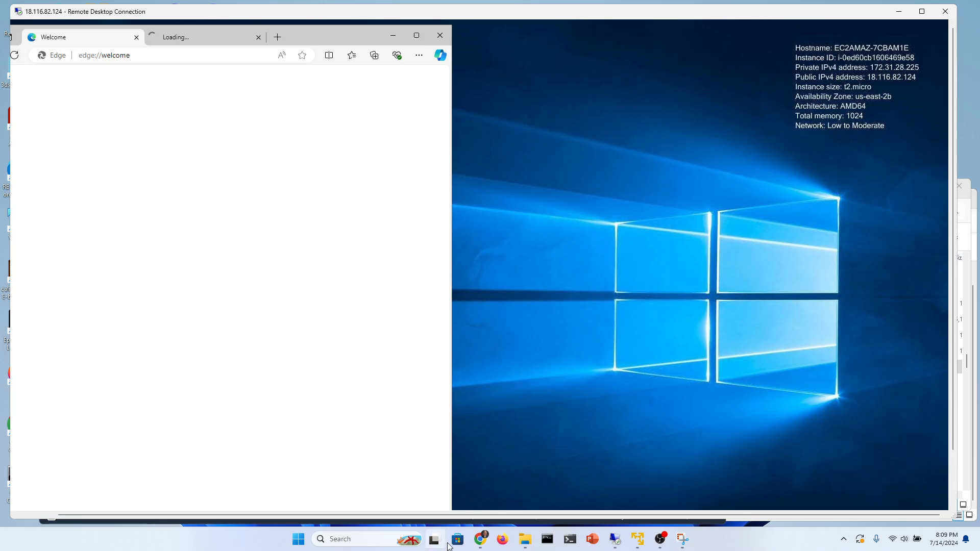
left_click_drag(467, 515, 263, 492)
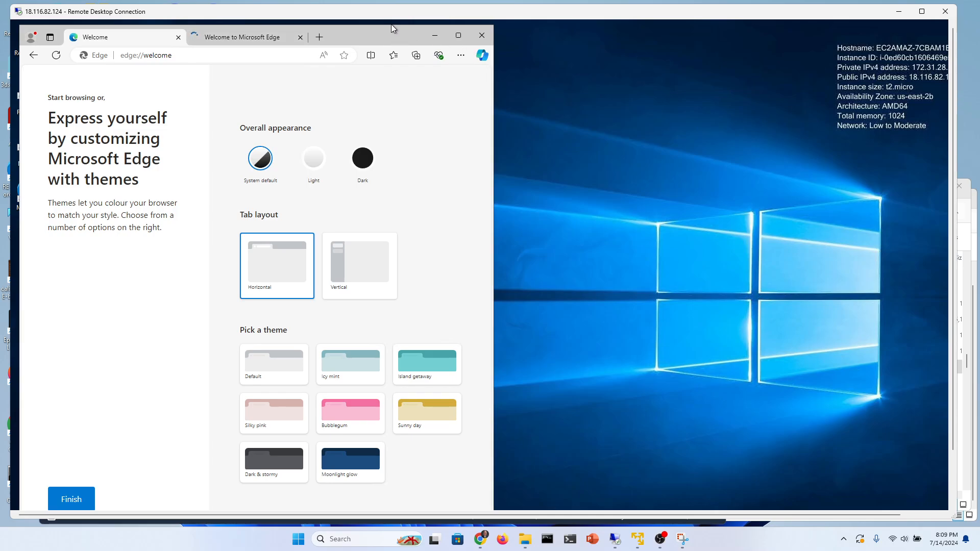
left_click_drag(390, 25, 376, 99)
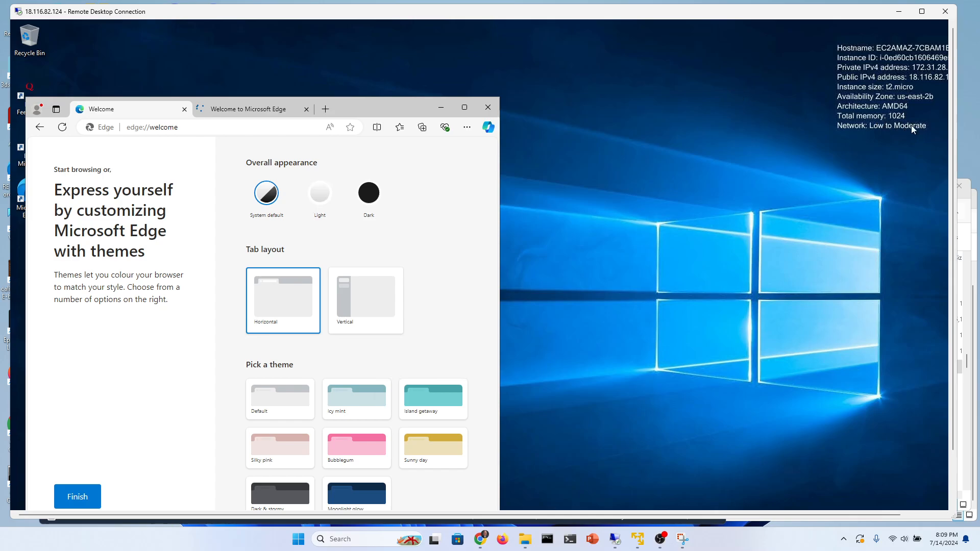
left_click_drag(953, 139, 962, 204)
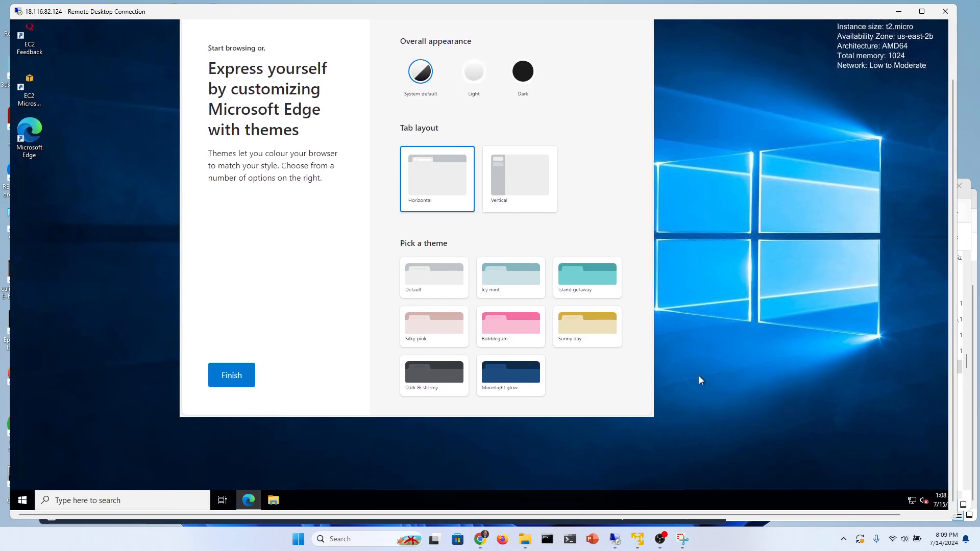
Search the remote machine for "advanced sys" and open the advanced system settings.
left_click(64, 500)
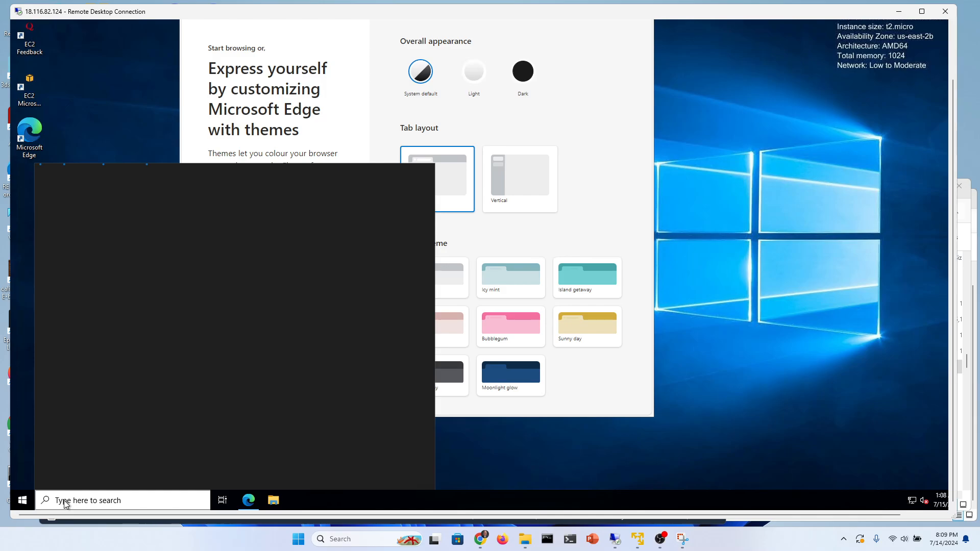
type("advan")
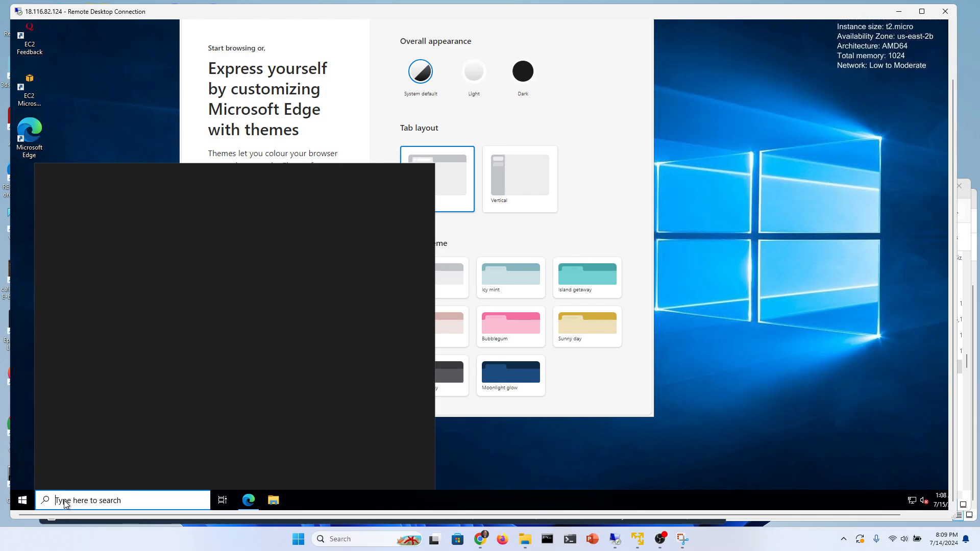
type("ced ")
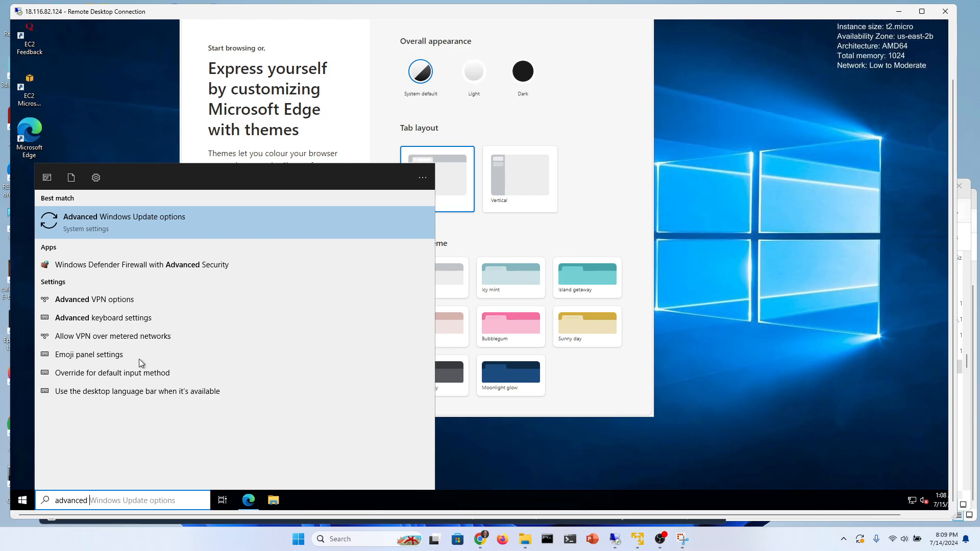
type("sys")
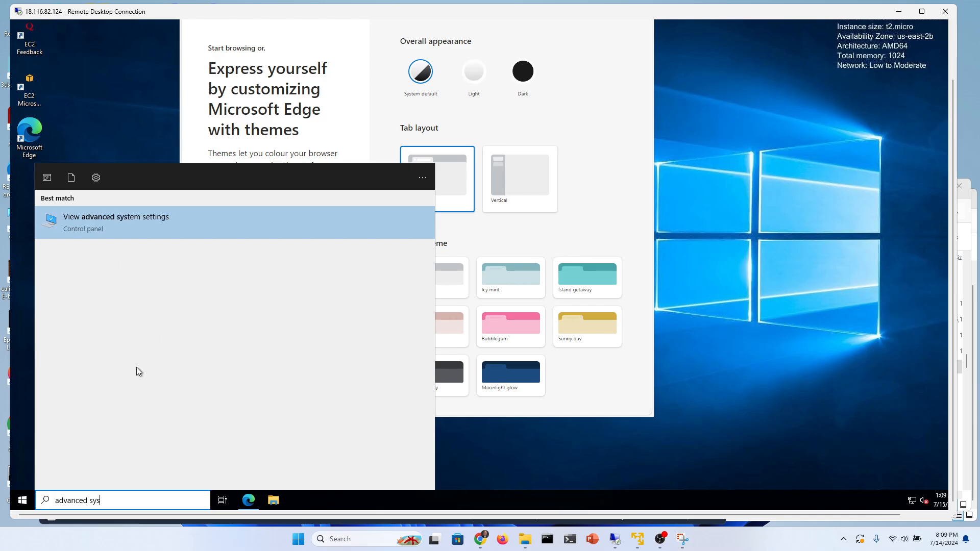
left_click(130, 223)
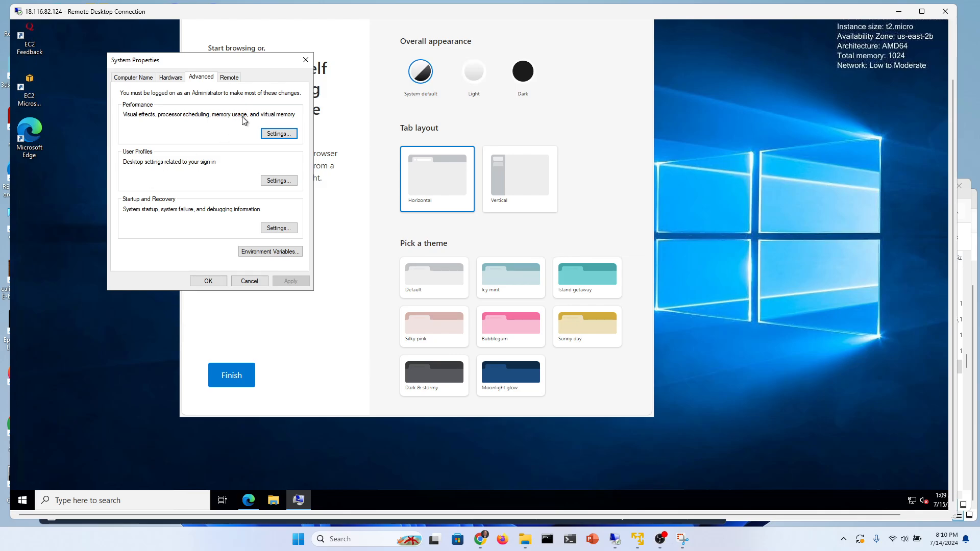
Set the performance visual effects to Adjust for best performance and close System Properties.
left_click(273, 135)
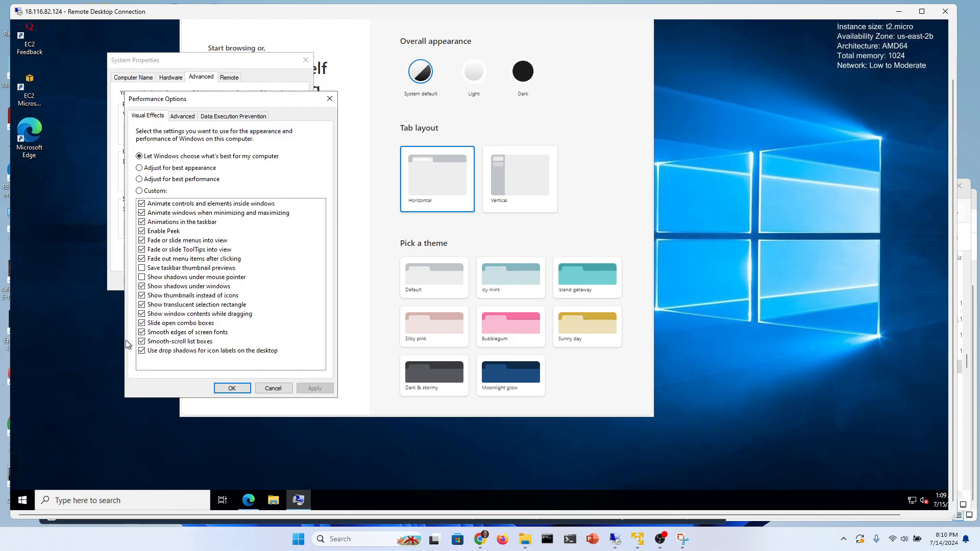
left_click(140, 181)
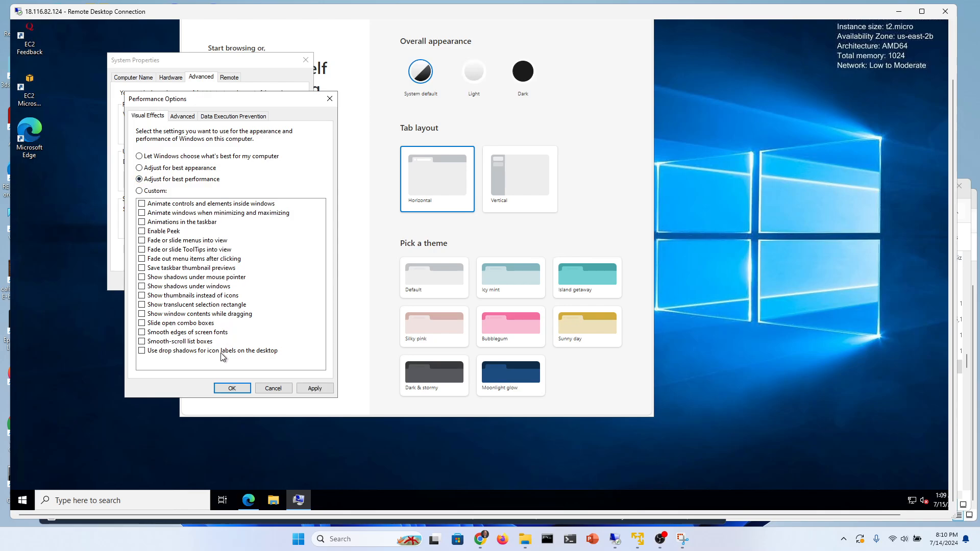
left_click(228, 388)
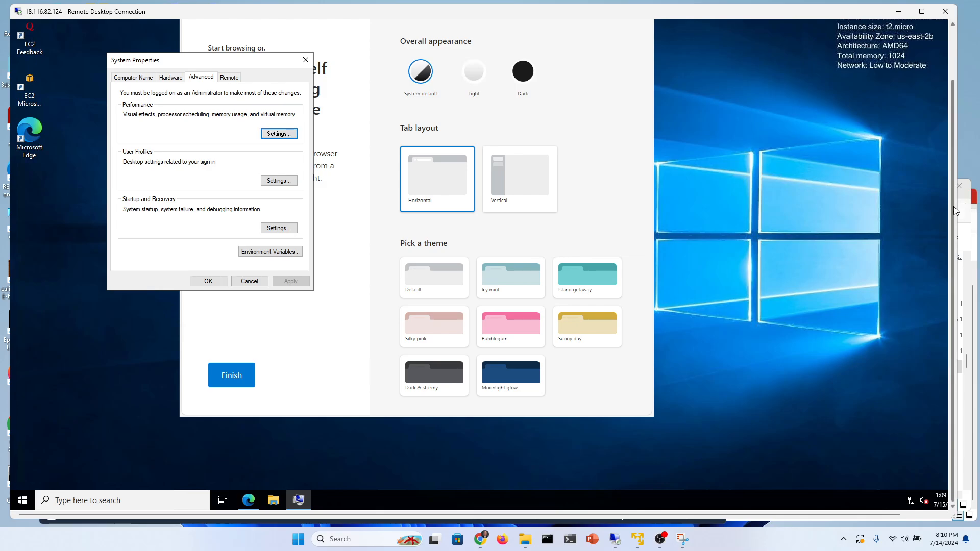
left_click_drag(953, 210, 953, 155)
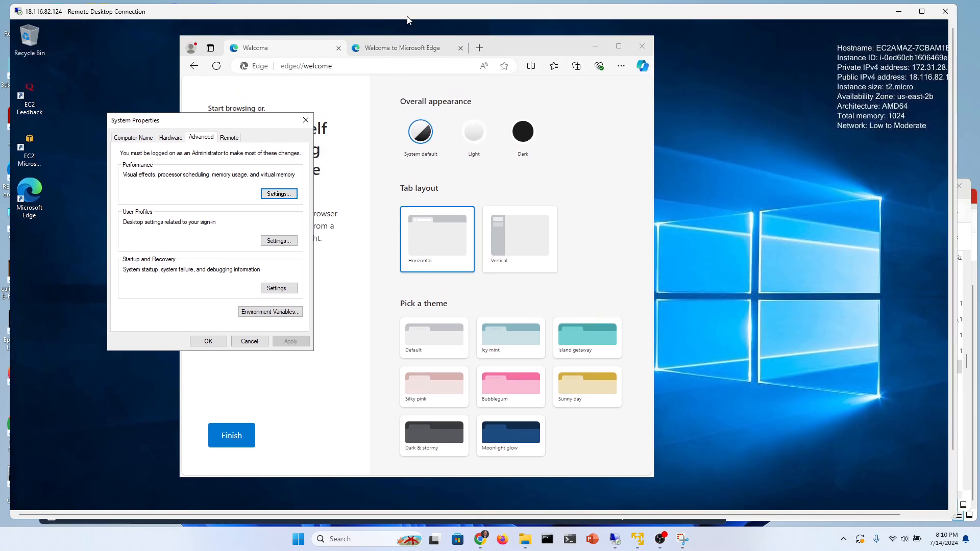
left_click(306, 120)
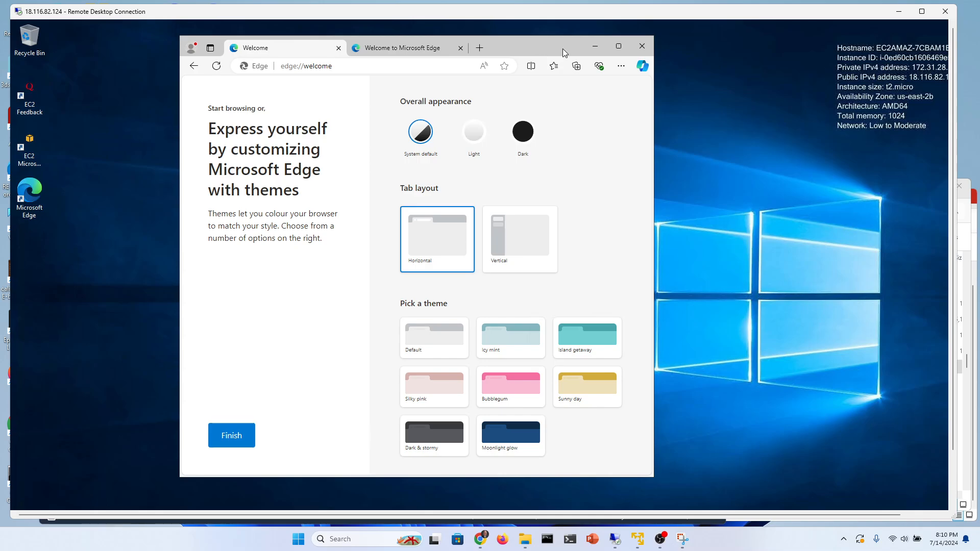
Open ipchicken.com in the remote Edge browser to check the instance's public IP address.
left_click_drag(563, 52, 598, 53)
left_click(432, 69)
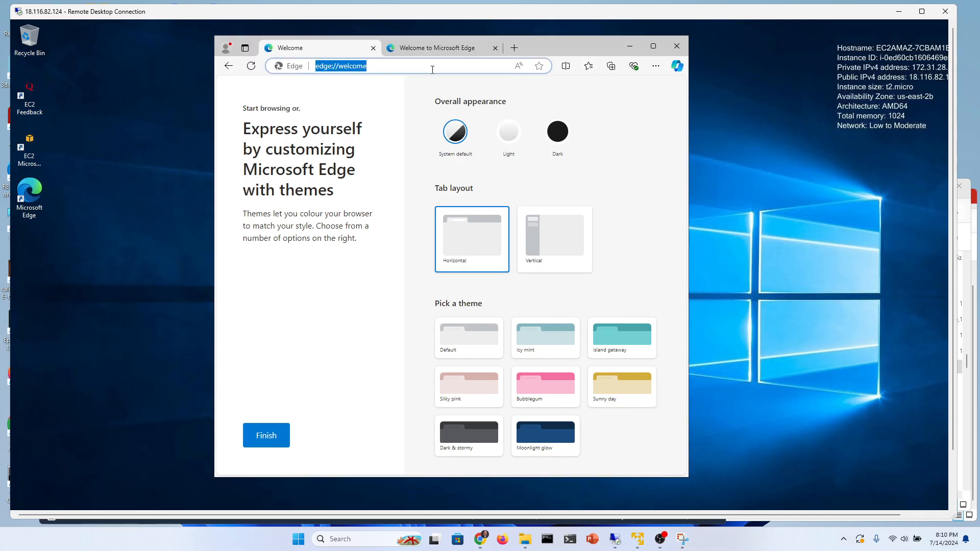
type("ipc")
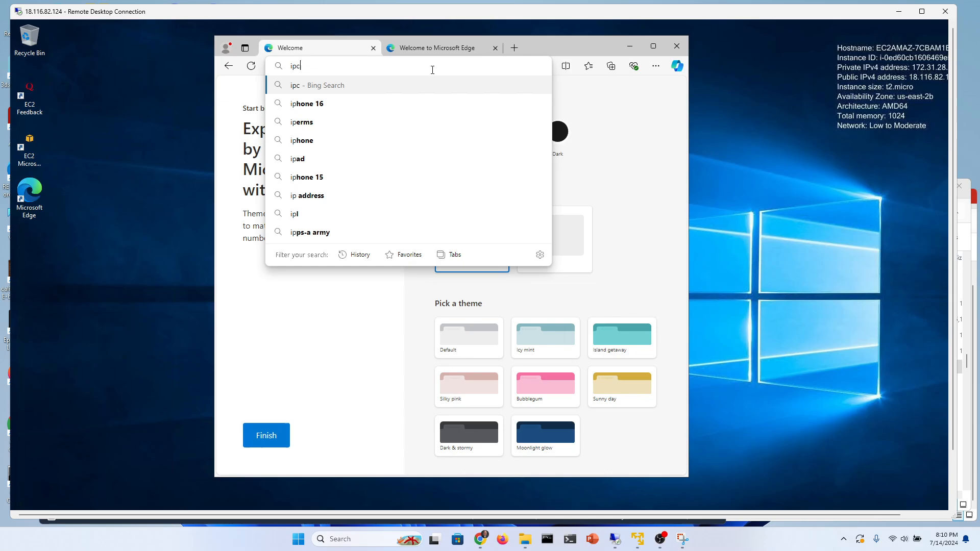
type("hicken.com")
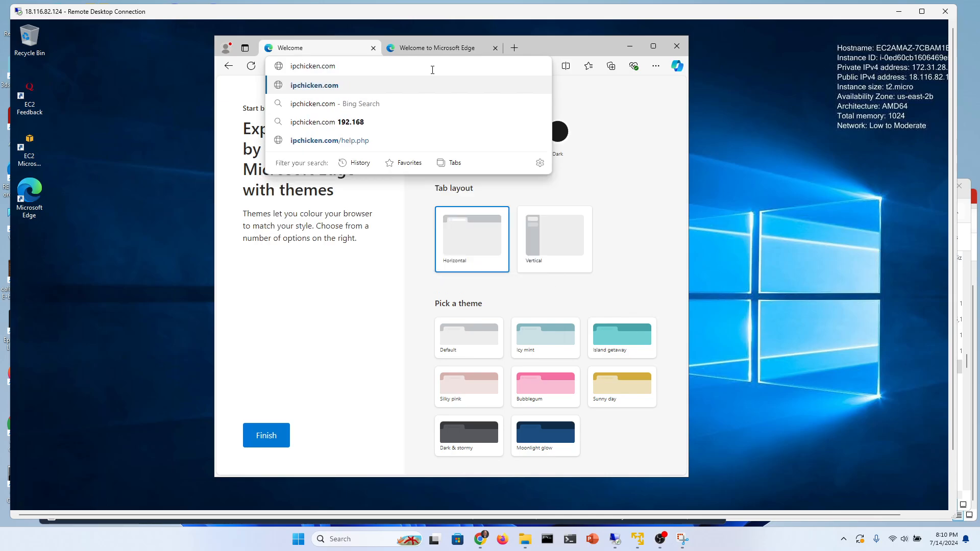
key("Return")
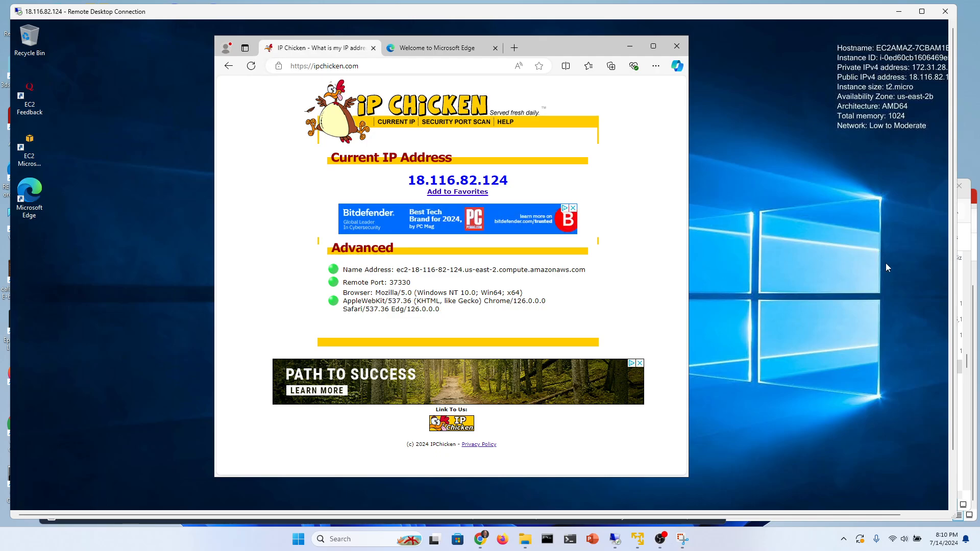
Shut down the remote Windows machine with the reason Other (Planned) and dismiss the ended-session notice.
left_click_drag(951, 246, 949, 351)
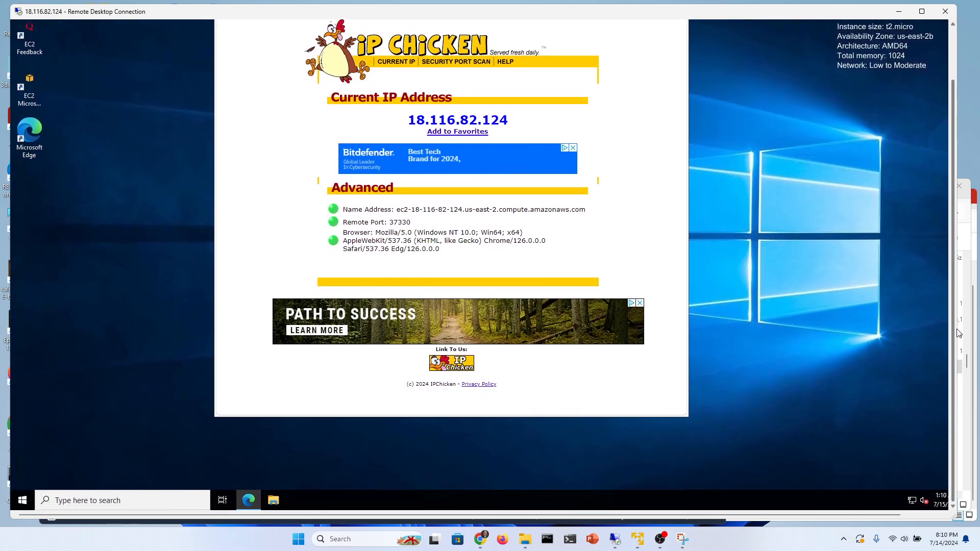
left_click(23, 502)
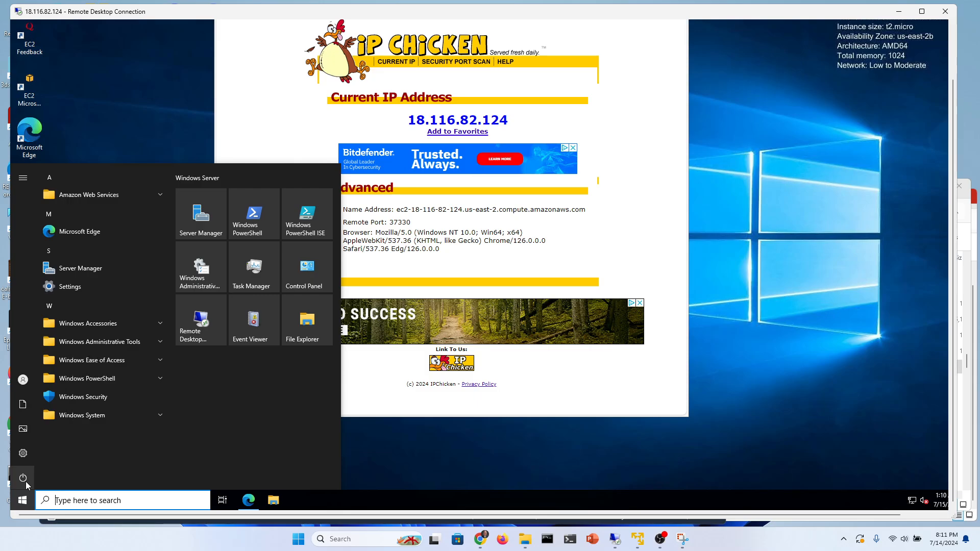
left_click(26, 482)
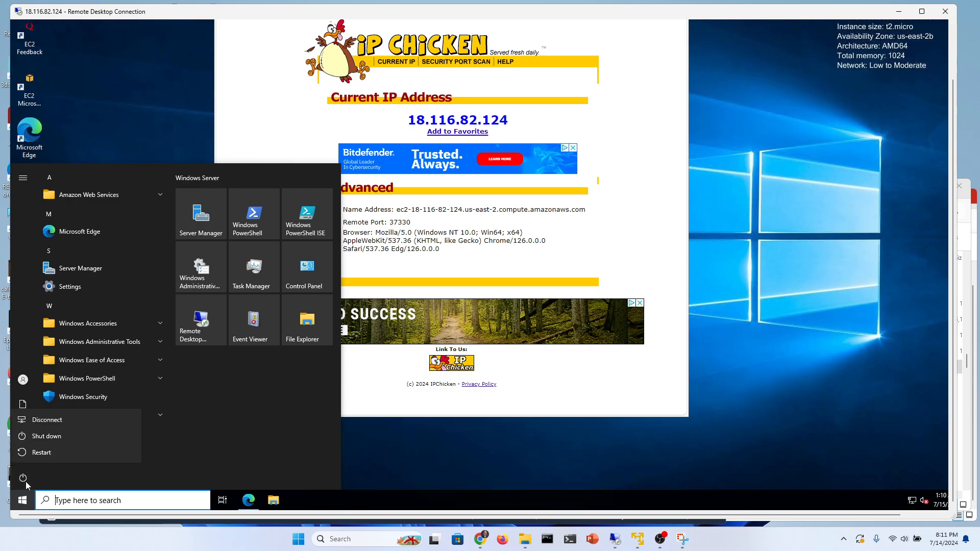
left_click(46, 436)
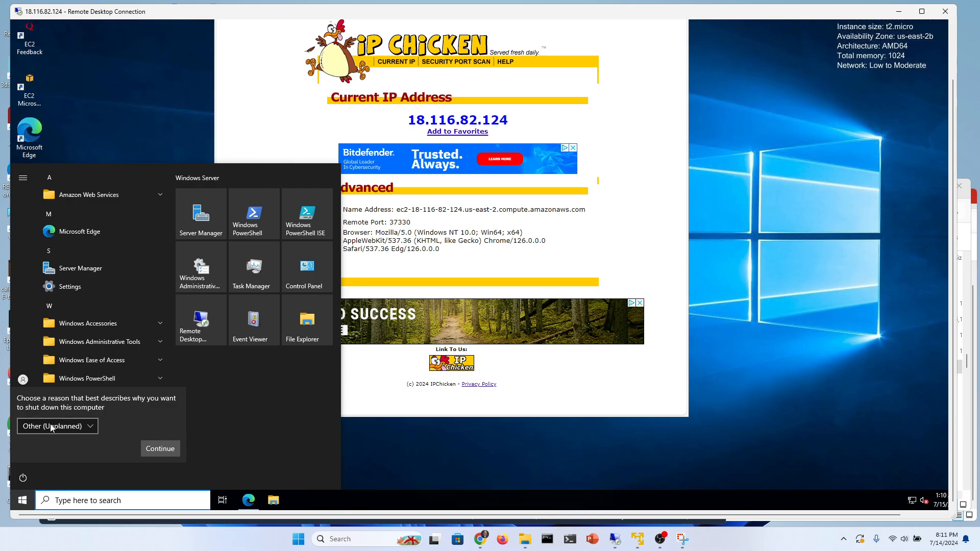
left_click(92, 430)
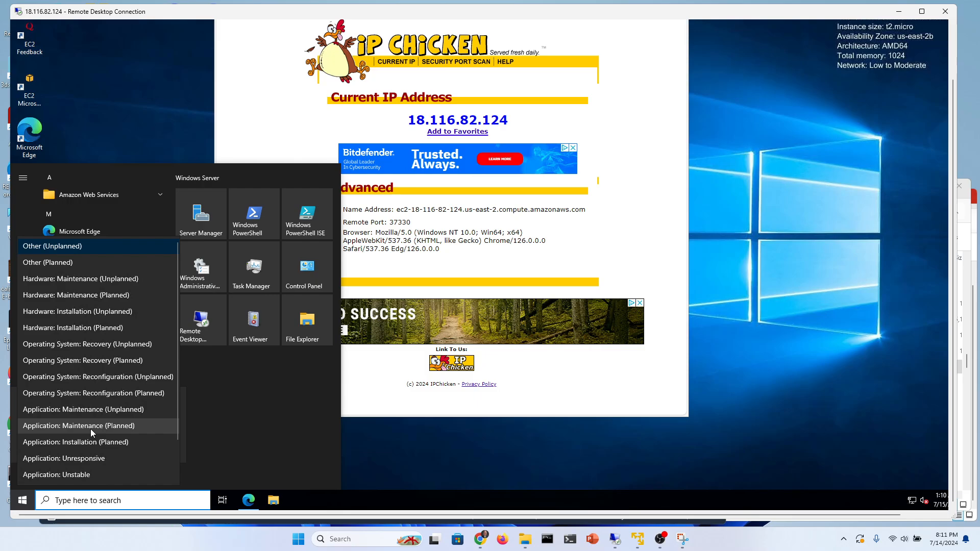
left_click(77, 263)
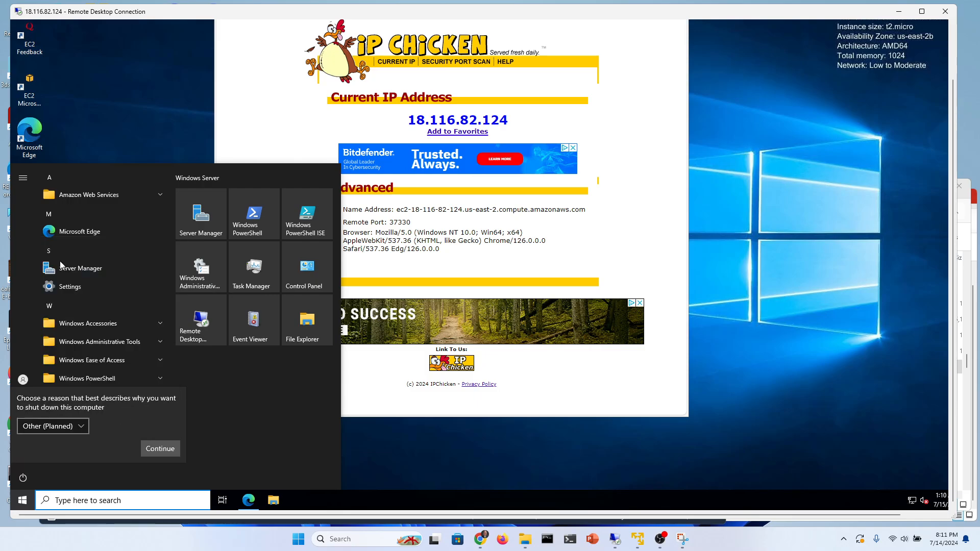
left_click(172, 450)
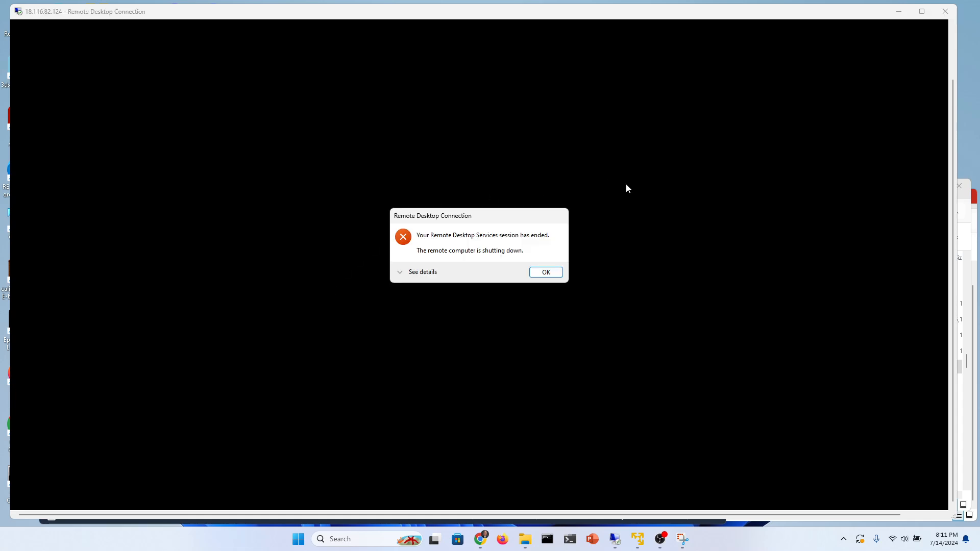
left_click(555, 274)
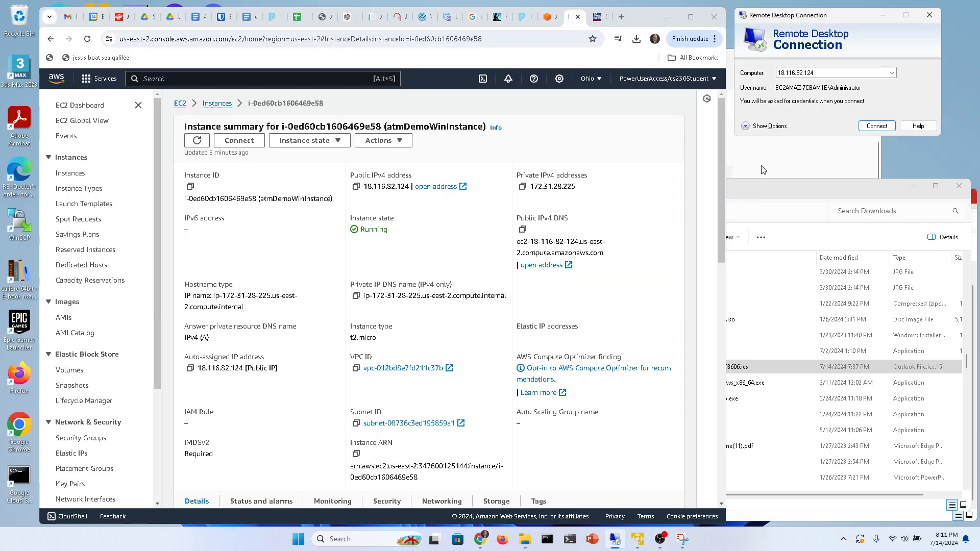